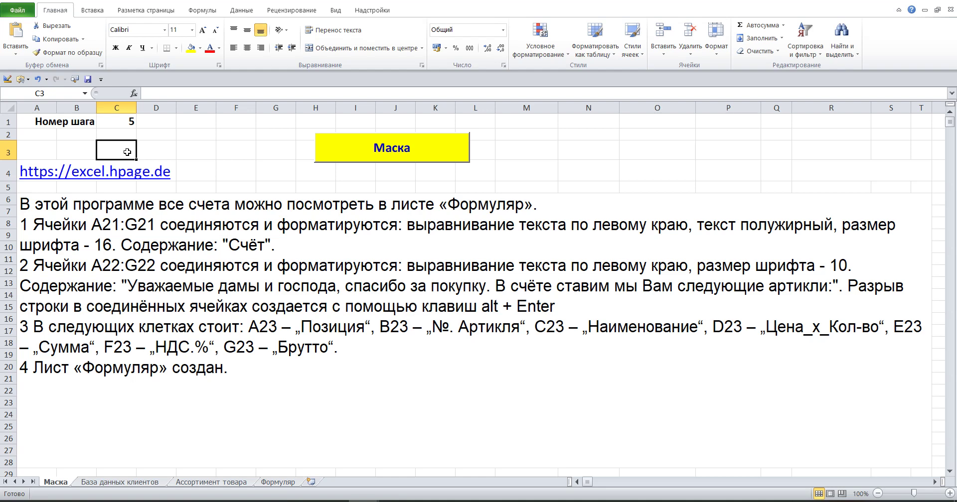
Enter 6 as the step number in C1.
click(121, 119)
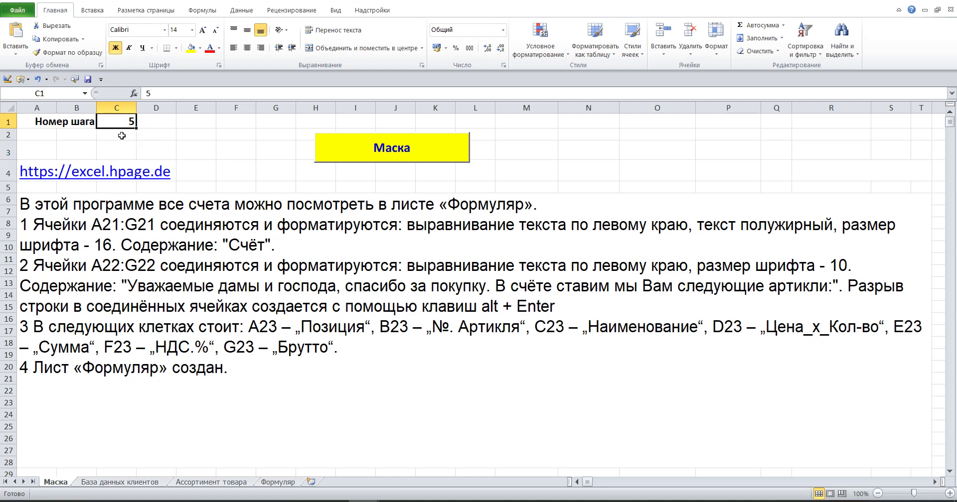
text(6)
key(Return)
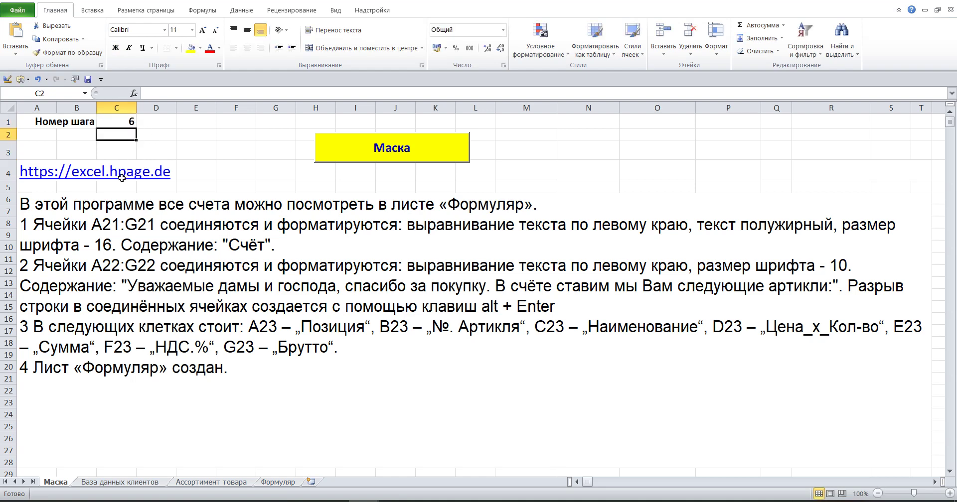
Copy the word 'Счёт' from the A6 instruction text and switch to the Формуляр sheet.
double_click(118, 204)
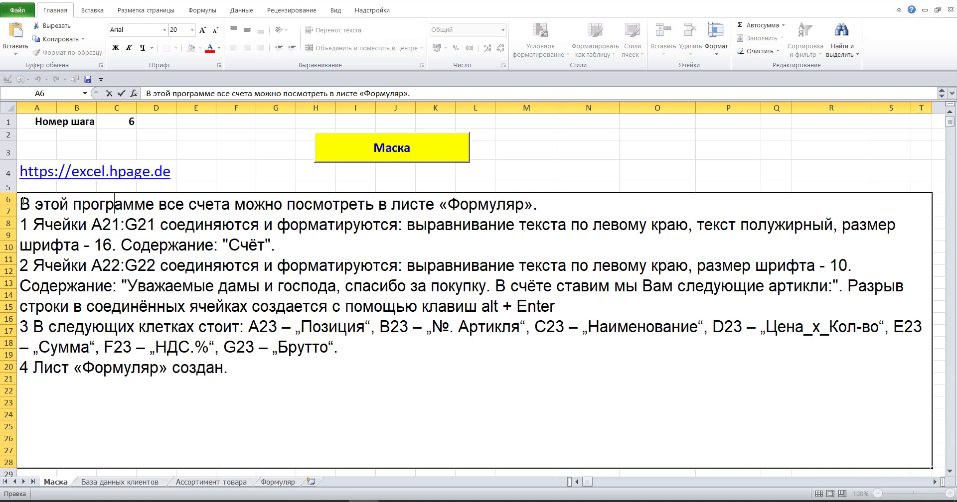
drag(23, 204, 554, 212)
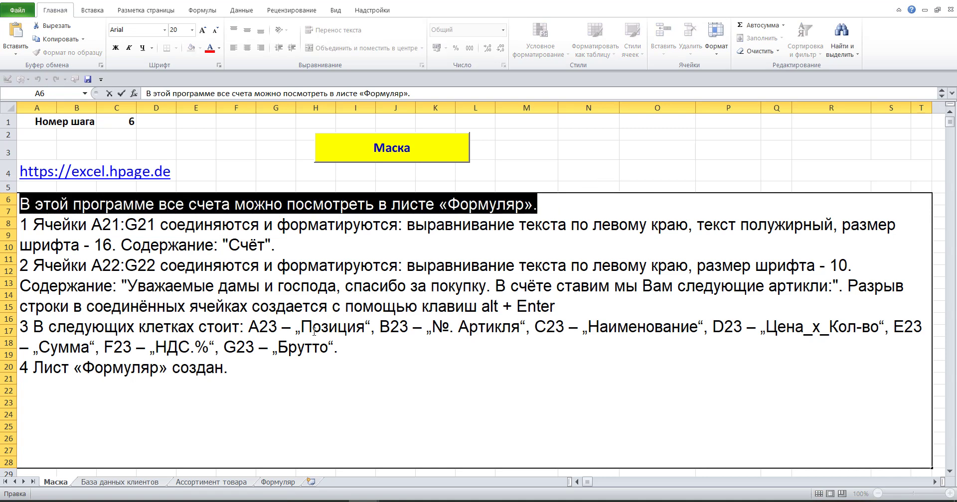
drag(20, 224, 293, 237)
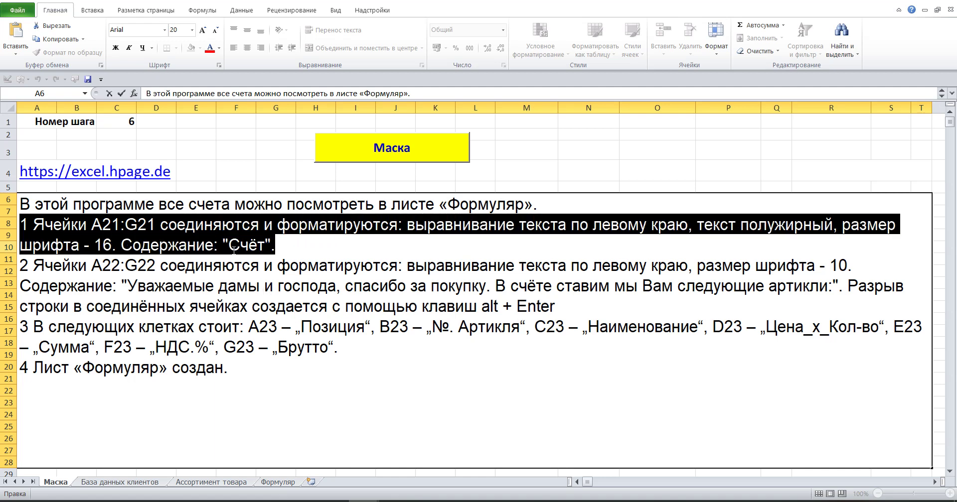
drag(229, 245, 264, 245)
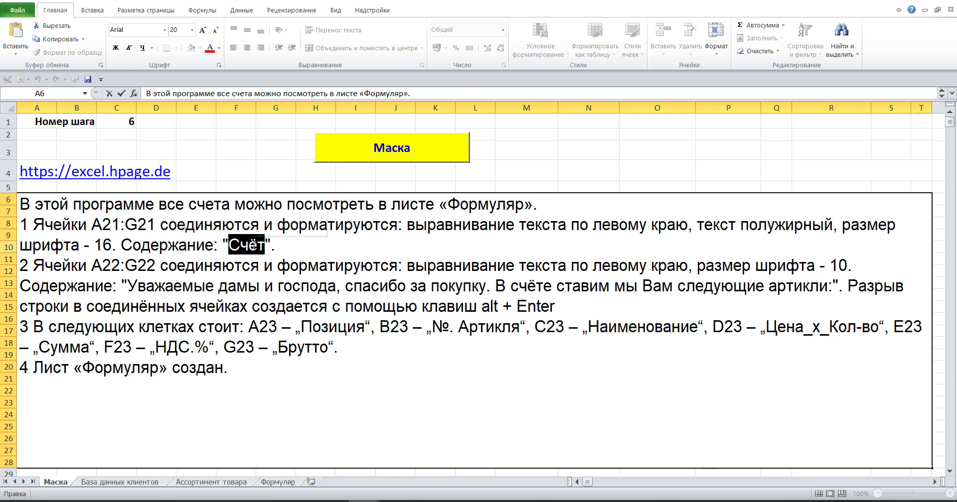
right_click(253, 245)
click(287, 266)
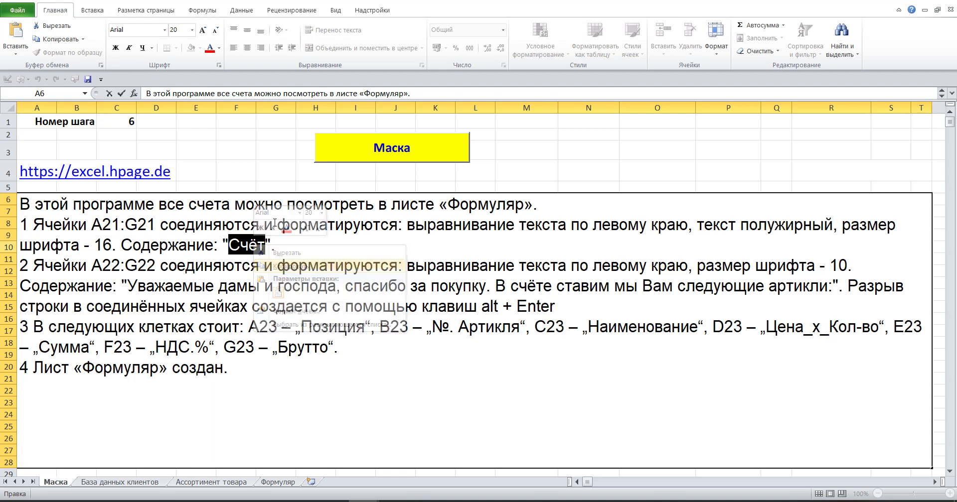
click(237, 153)
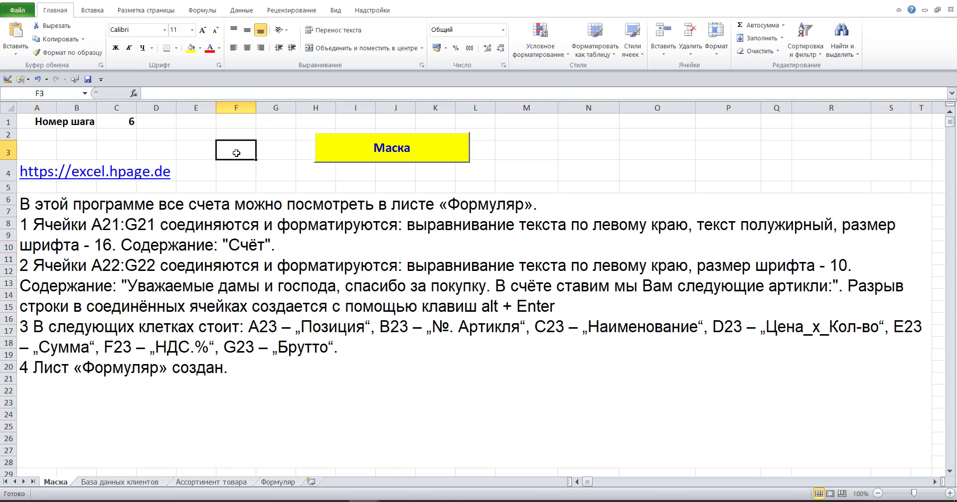
click(280, 483)
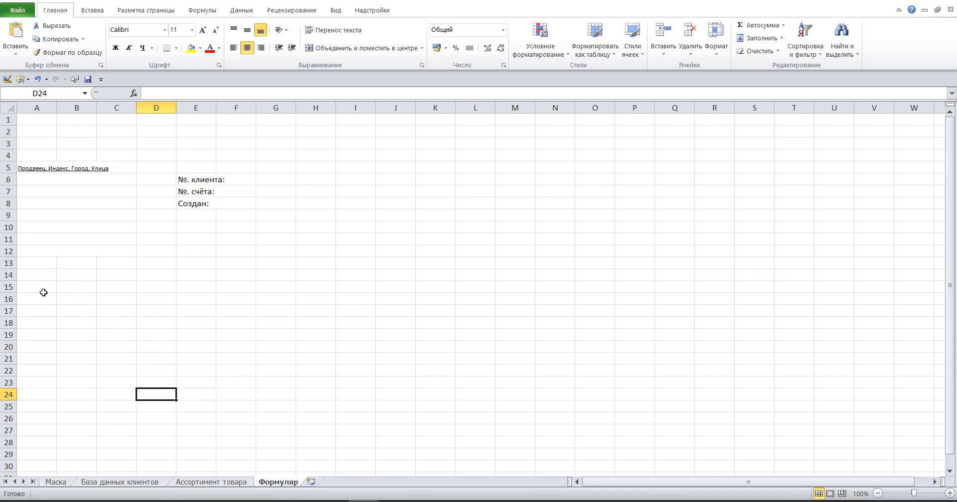
Merge A21:G21 and make it left-aligned, bold, size 16.
drag(33, 359, 257, 359)
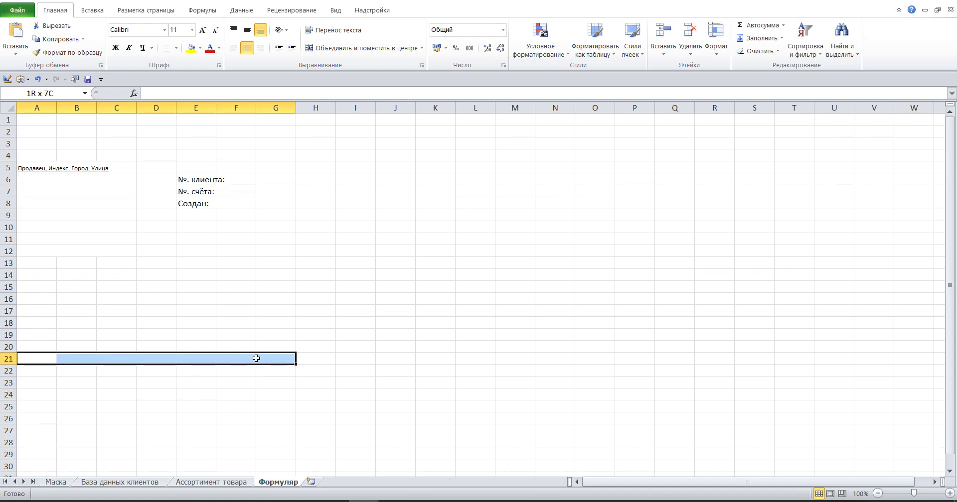
click(312, 50)
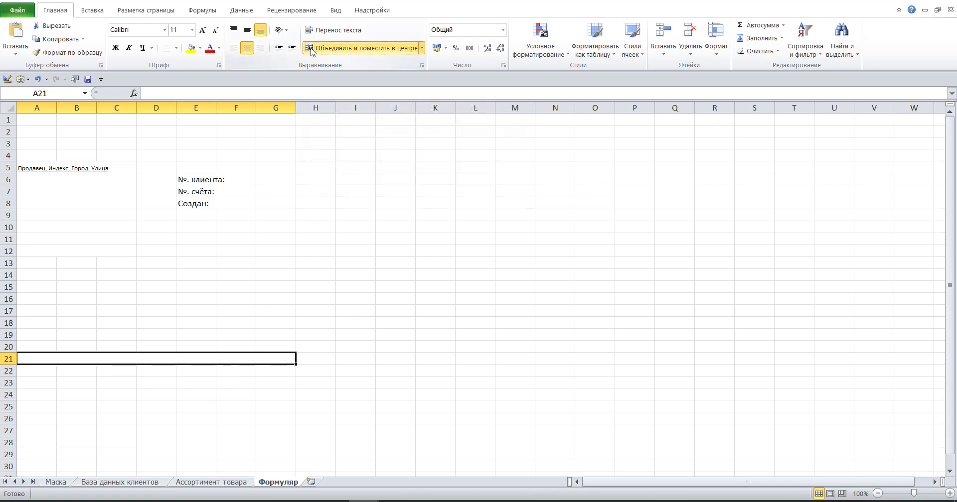
click(235, 50)
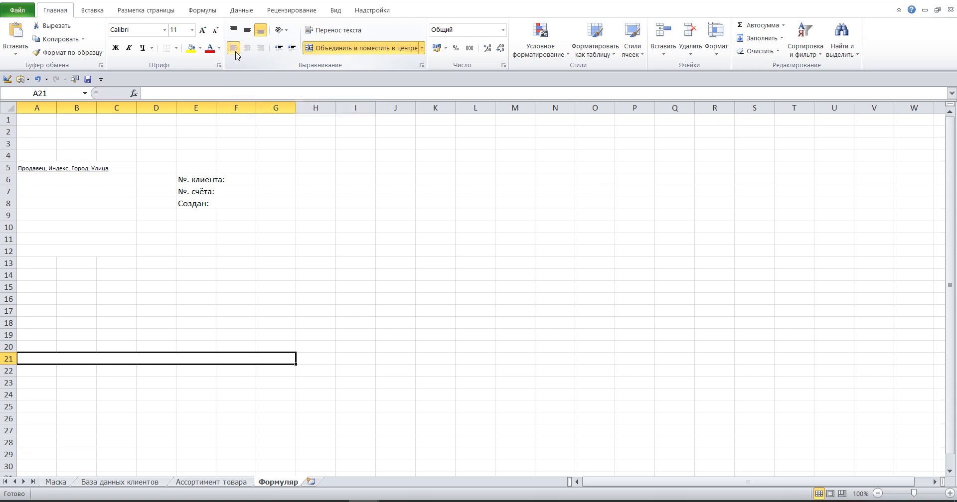
click(116, 52)
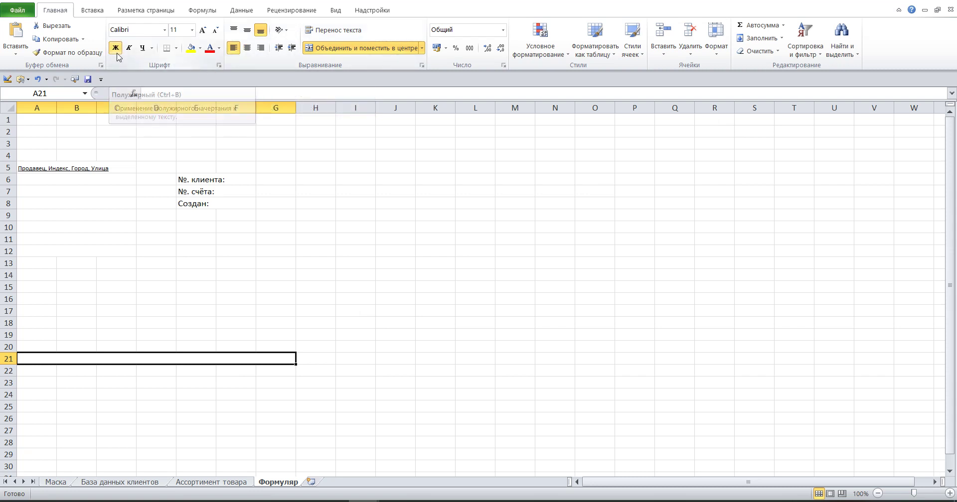
click(191, 30)
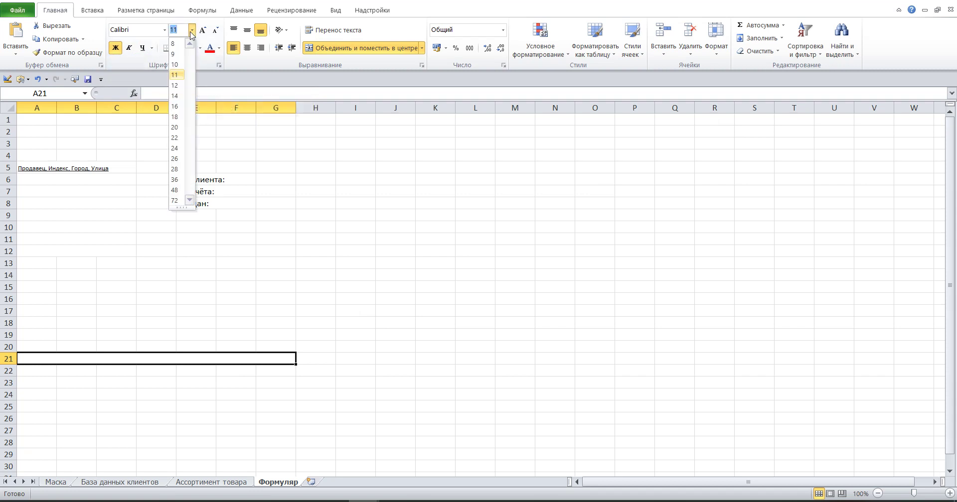
click(174, 106)
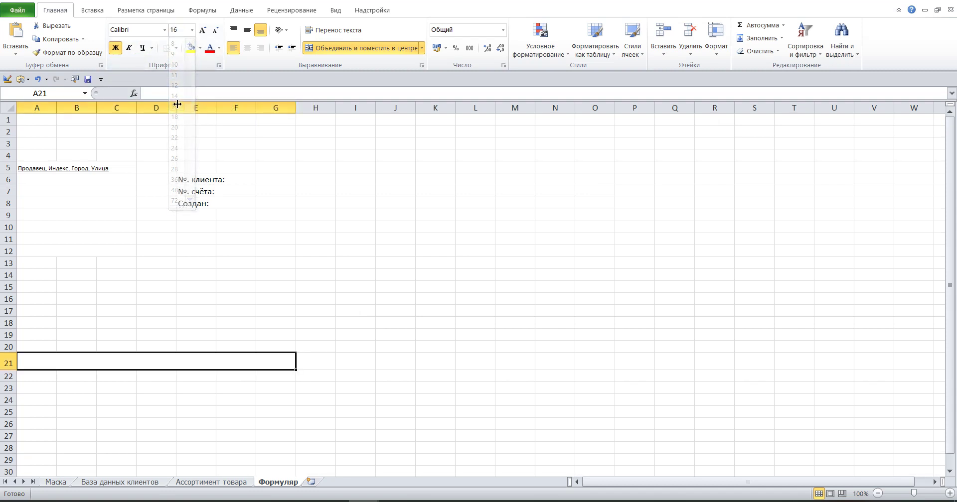
Paste 'Счёт' into the merged A21 cell as the title.
click(150, 93)
click(16, 31)
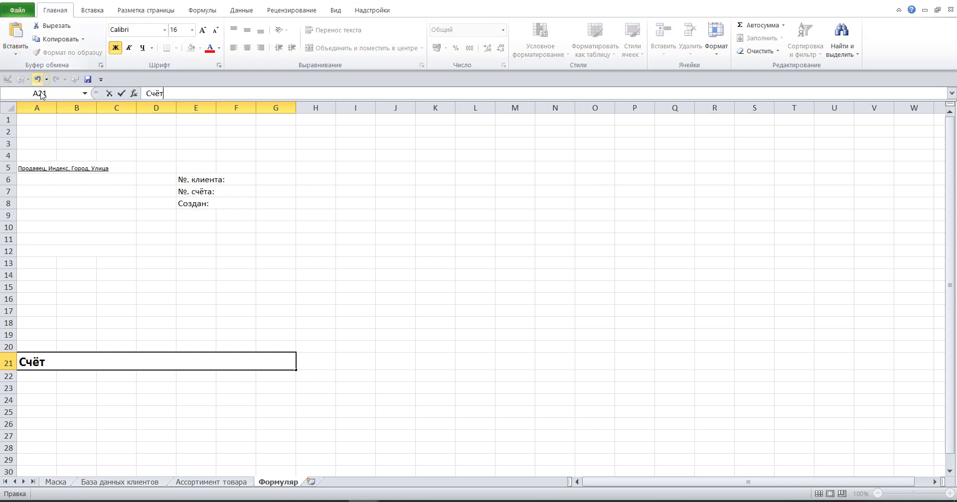
click(96, 286)
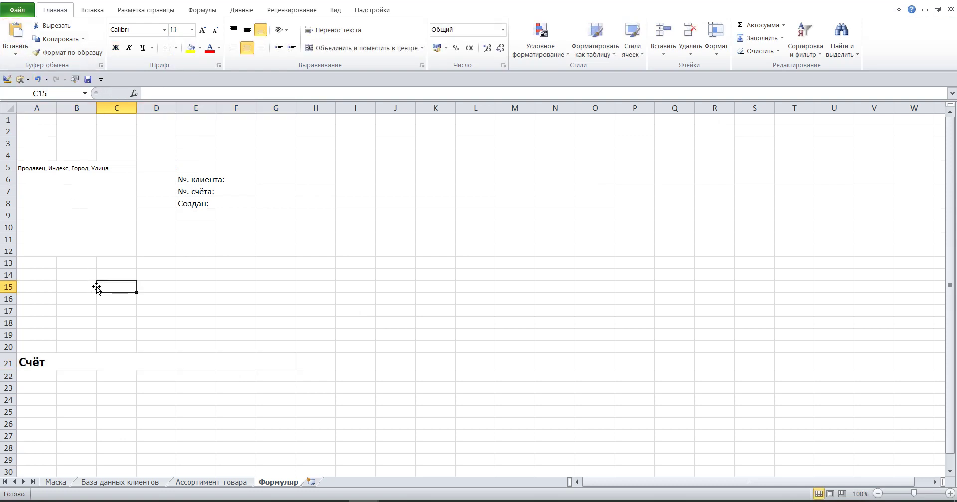
Copy the greeting sentence from instruction 2 in A6 on the Маска sheet.
click(52, 482)
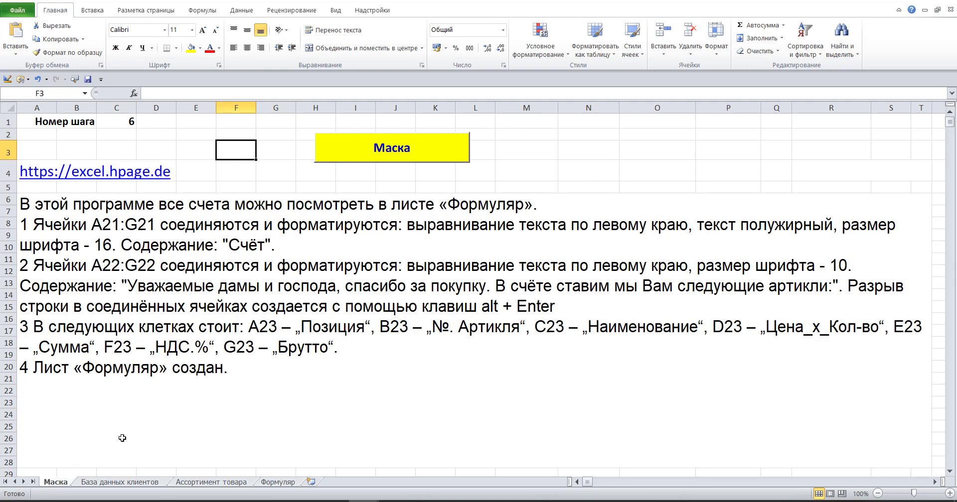
double_click(171, 289)
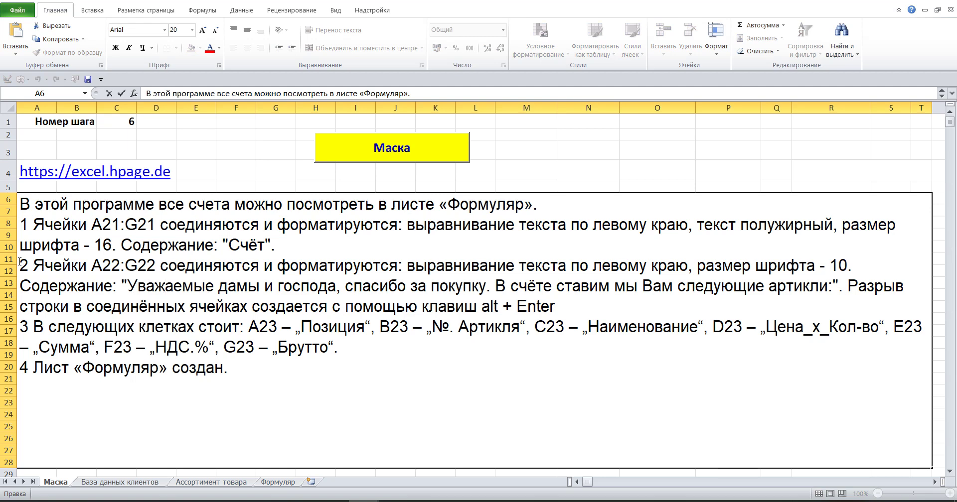
drag(20, 261, 576, 309)
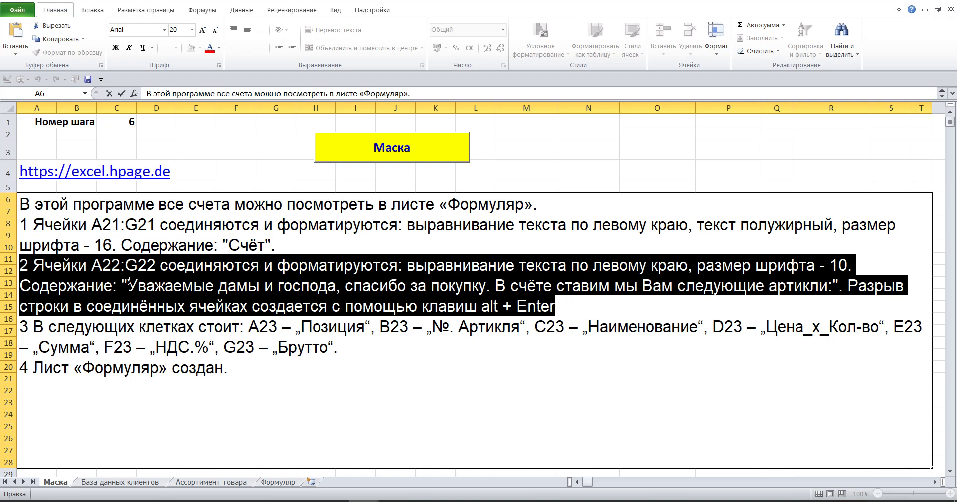
mouse_move(128, 283)
mouse_down()
mouse_move(548, 299)
mouse_move(834, 291)
mouse_up()
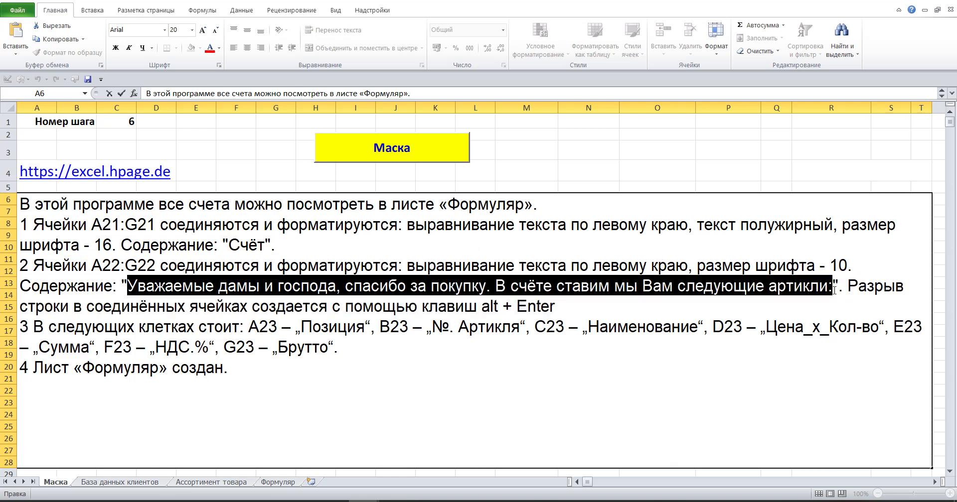
right_click(707, 288)
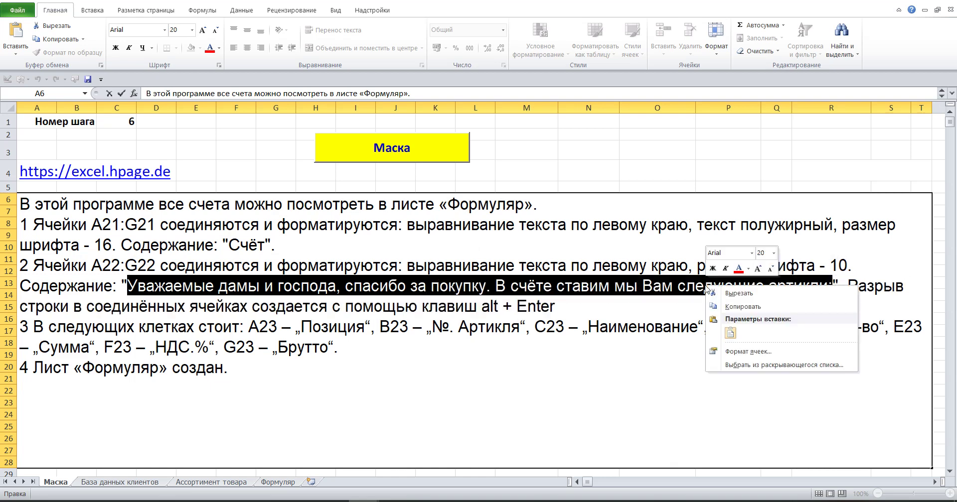
click(741, 307)
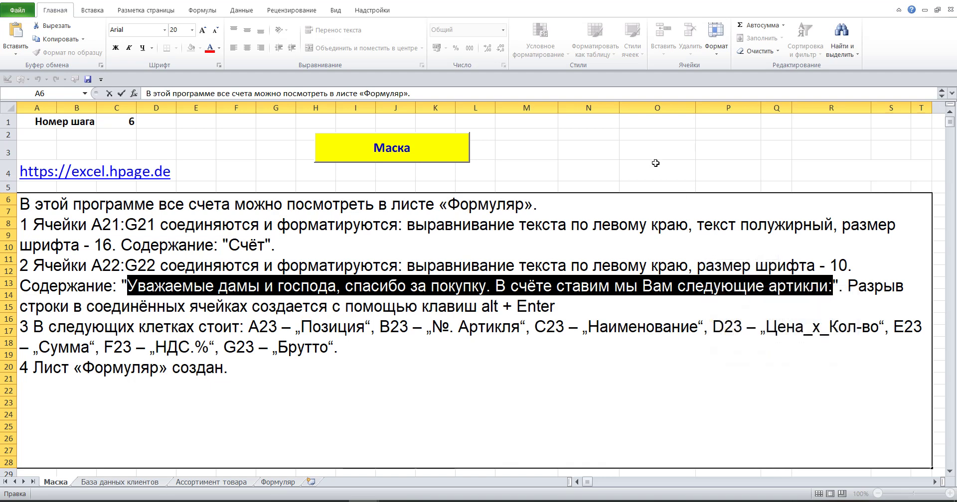
click(655, 163)
On the Формуляр sheet, merge A22:G22 into one left-aligned cell.
click(273, 483)
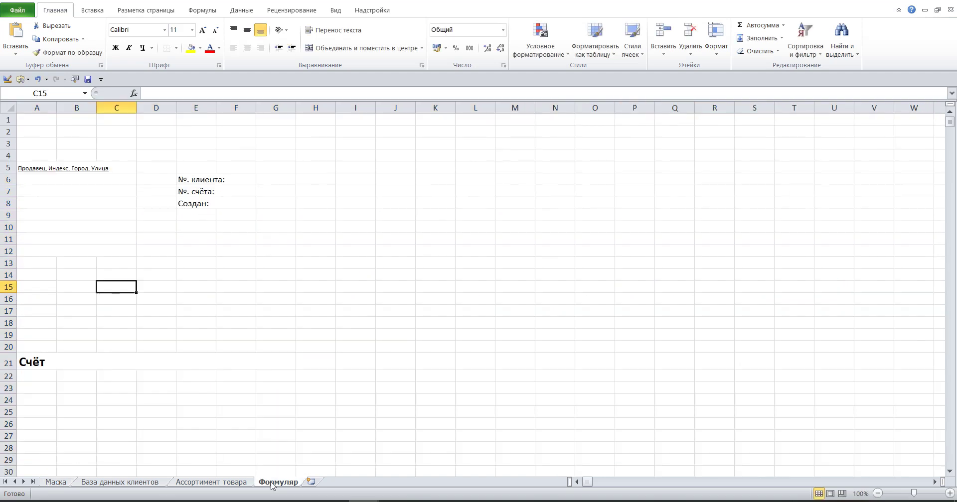
click(40, 376)
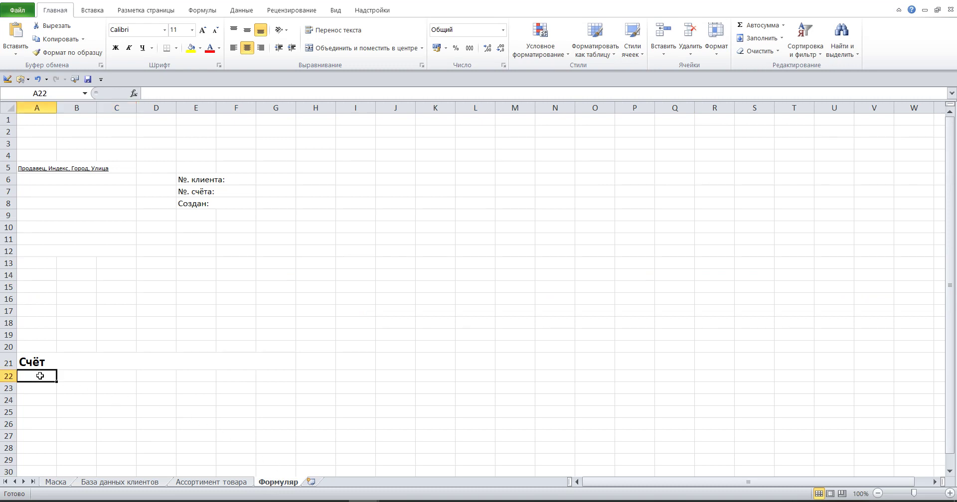
drag(40, 375, 192, 374)
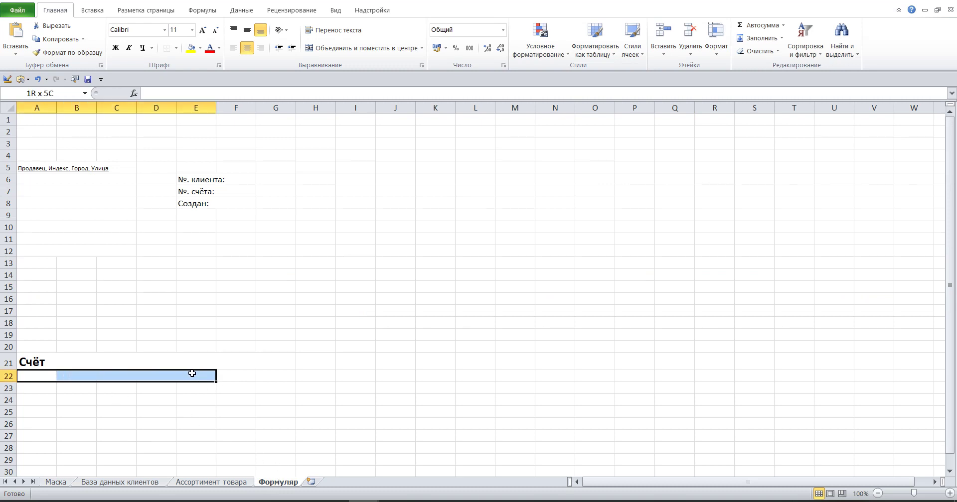
drag(192, 373, 267, 375)
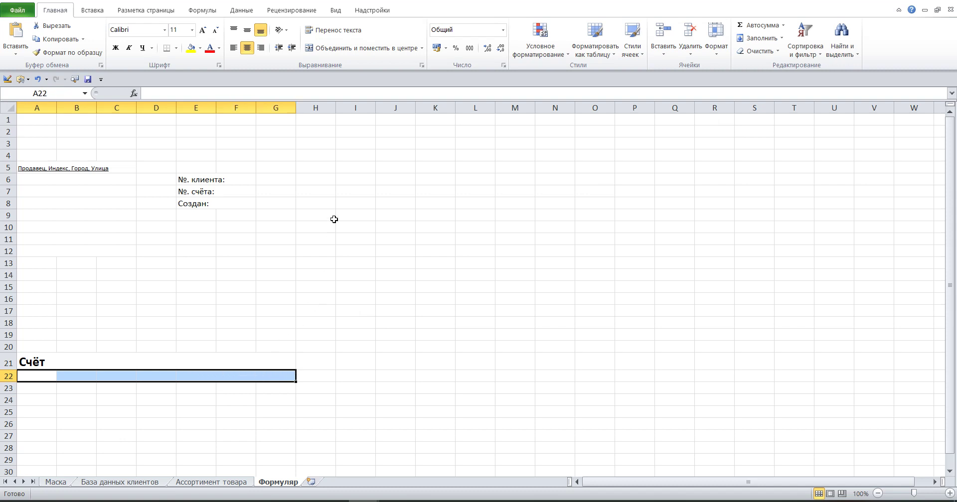
click(309, 50)
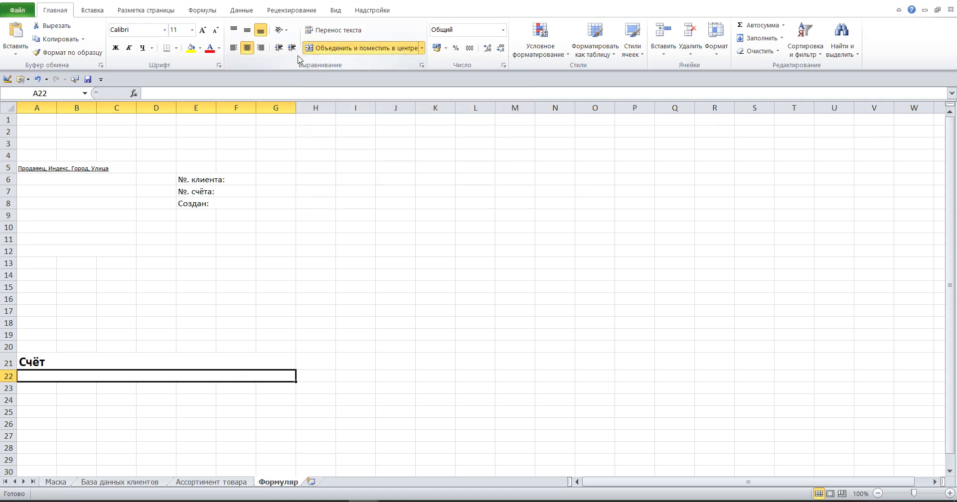
click(236, 50)
Set the merged greeting cell to font size 10 and top alignment.
click(192, 32)
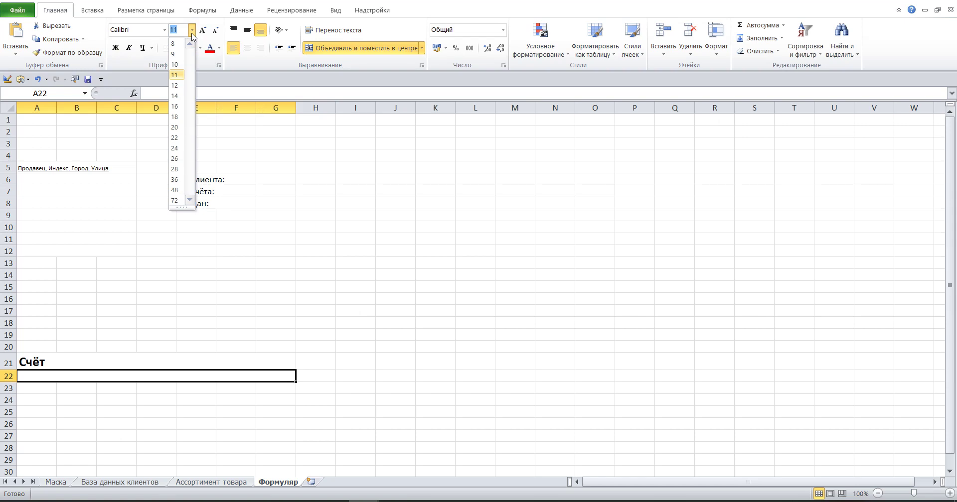
click(177, 66)
click(54, 482)
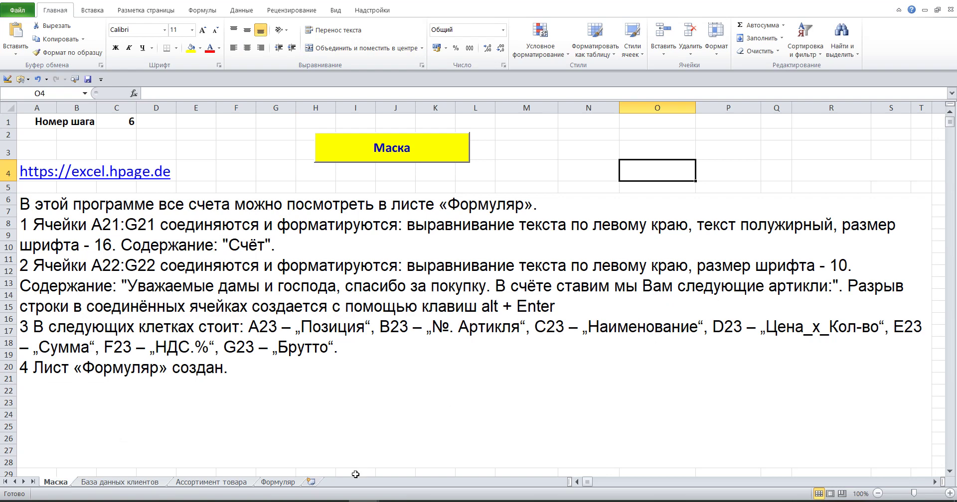
click(282, 482)
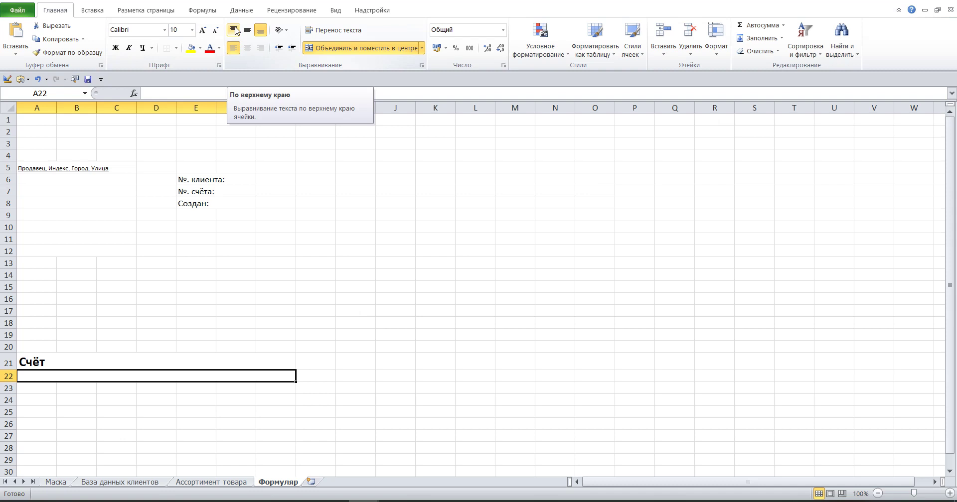
click(235, 30)
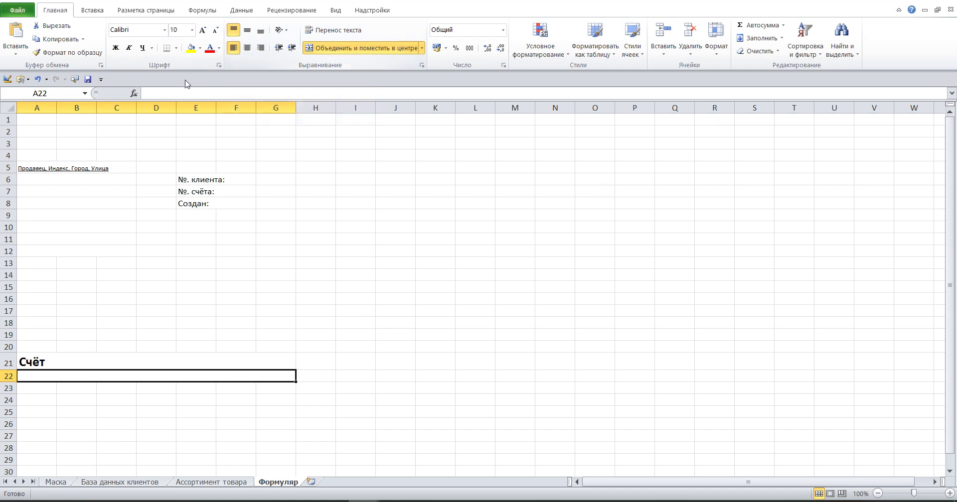
click(164, 94)
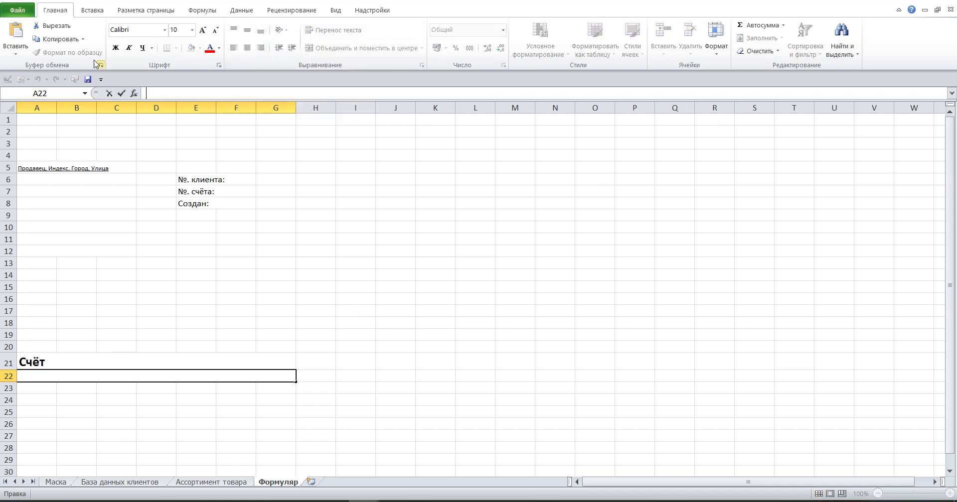
Paste the greeting into A22 and make row 22 taller.
click(15, 30)
click(57, 262)
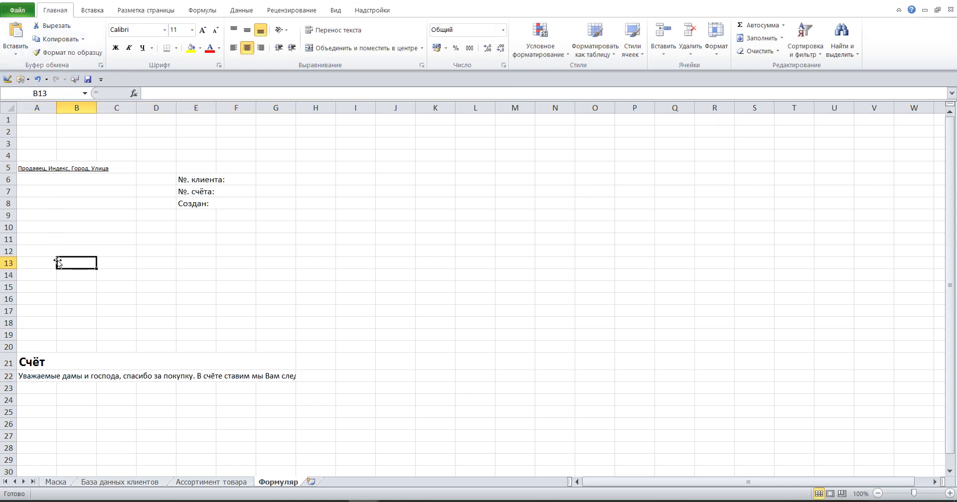
drag(11, 382, 11, 418)
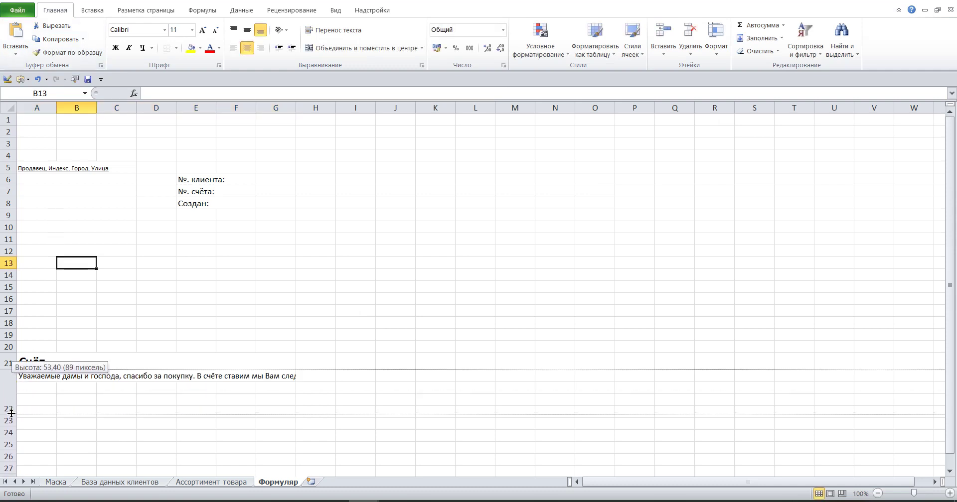
Break the greeting into three lines after «господа,» and «спасибо за покупку.».
double_click(53, 381)
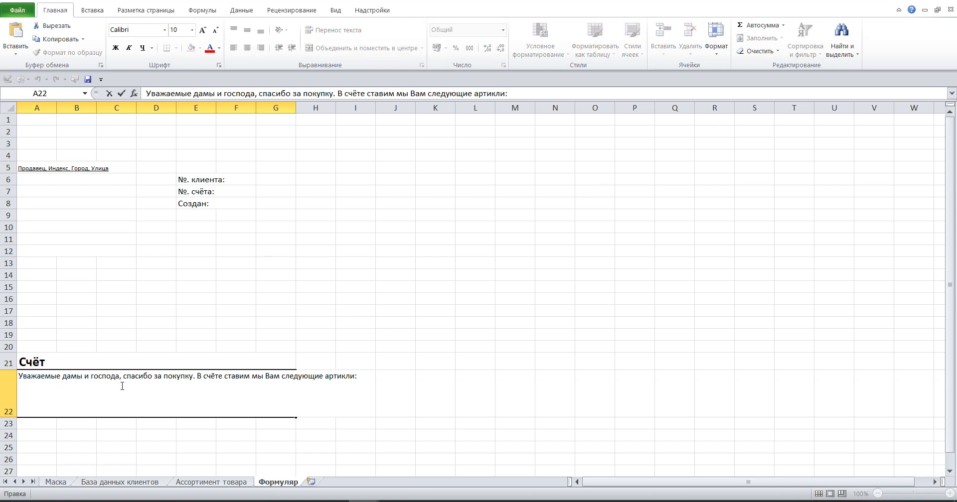
key(Return)
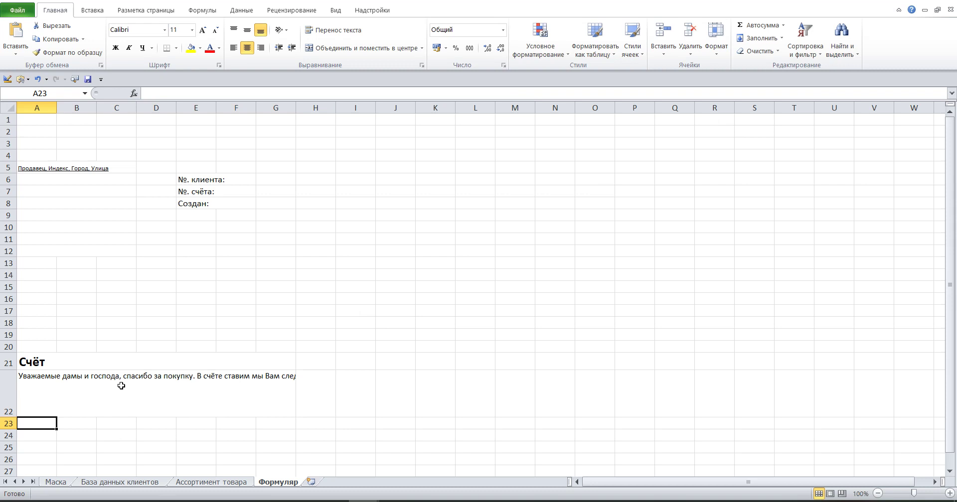
double_click(104, 388)
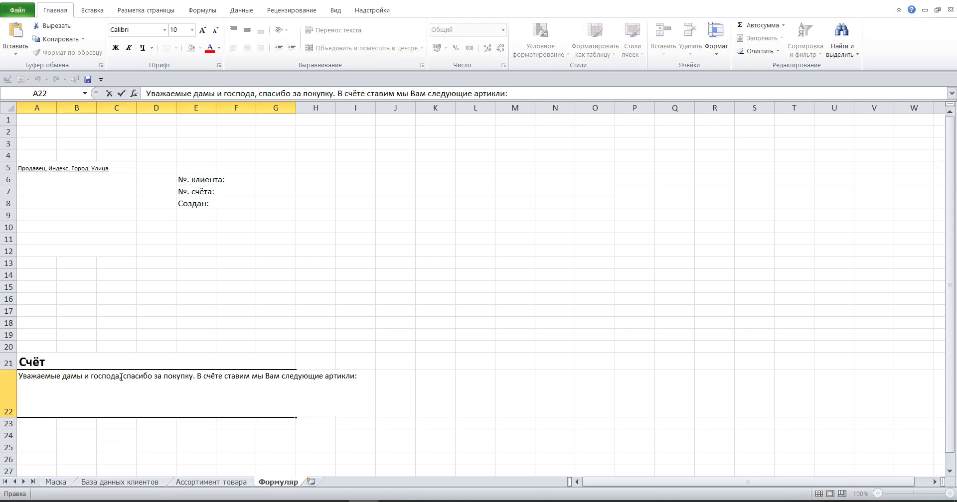
key(alt+Return)
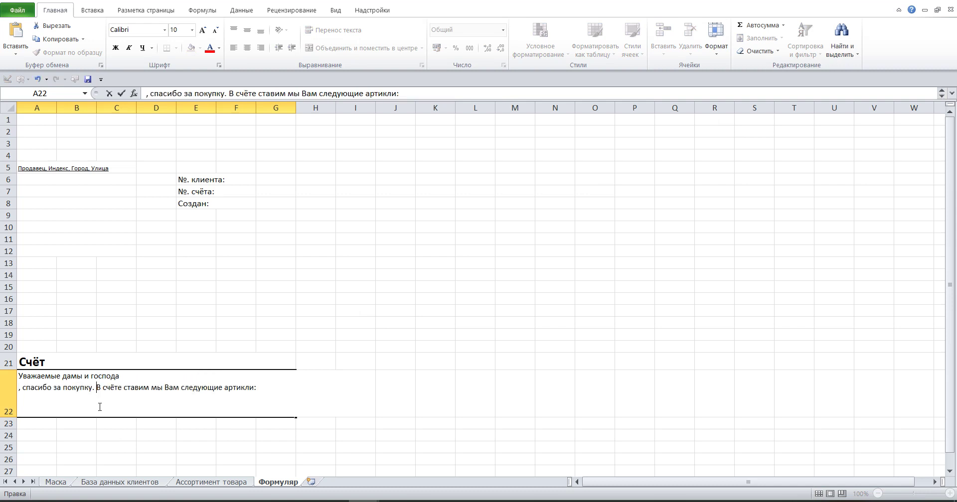
key(alt+Return)
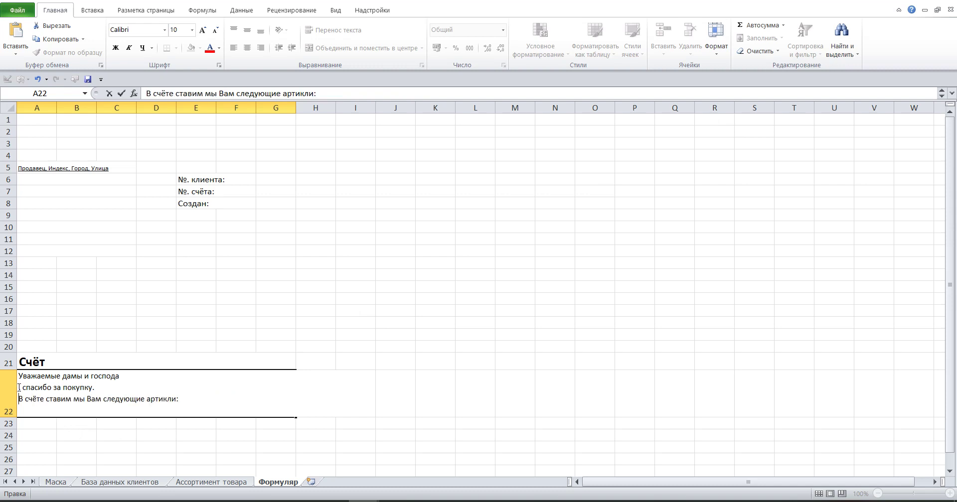
key(Up)
key(BackSpace)
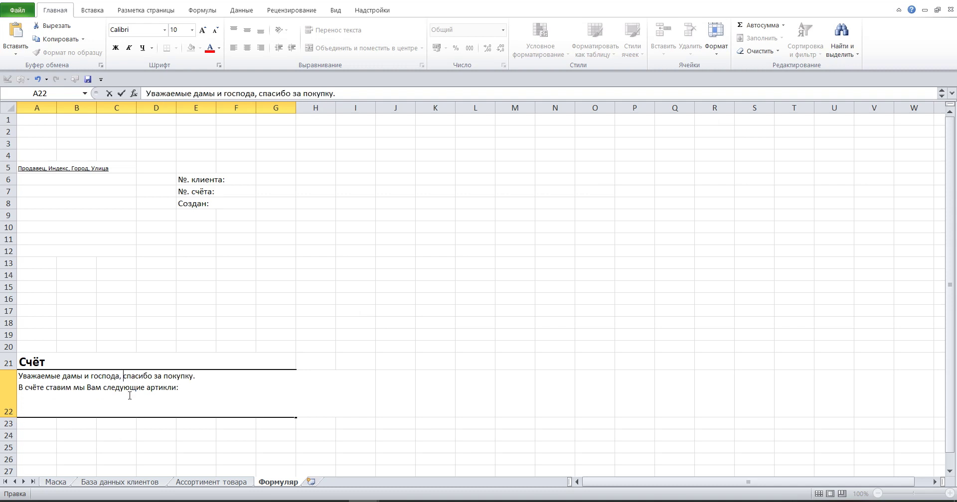
key(alt+Return)
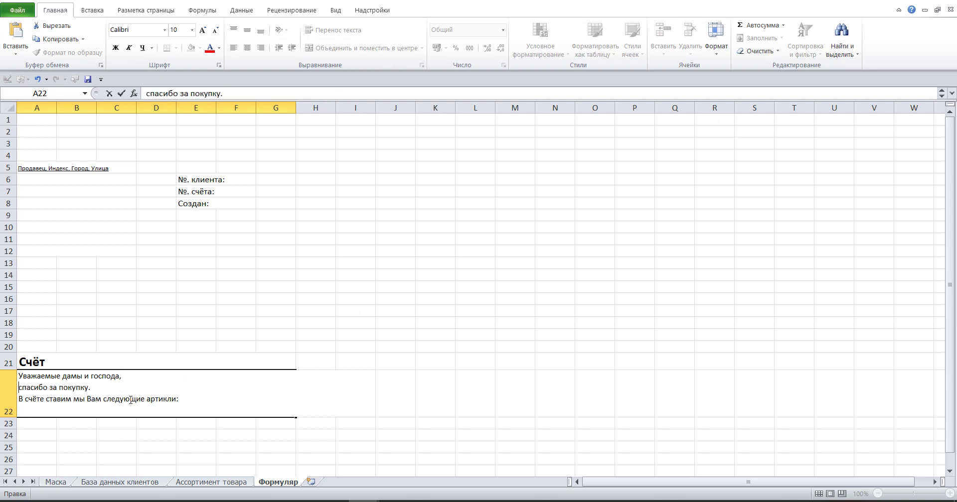
click(32, 437)
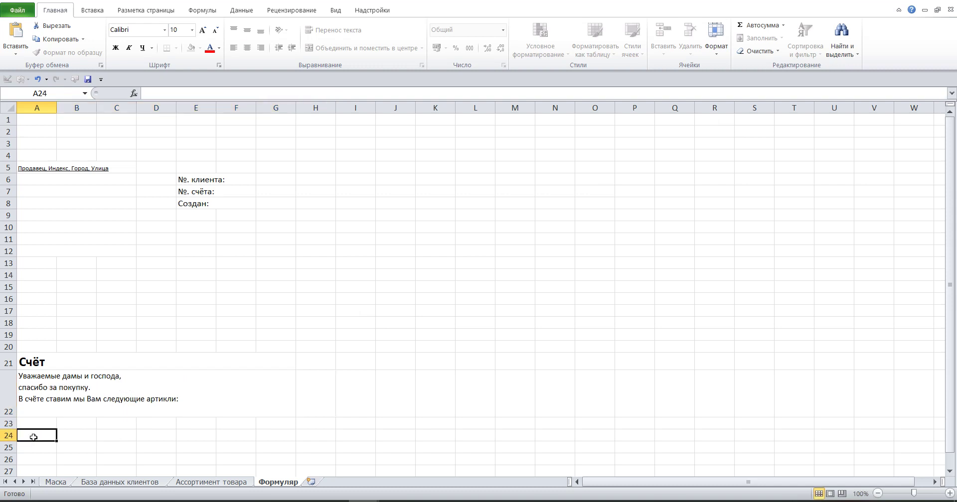
Shrink row 22 to fit the three greeting lines.
click(39, 404)
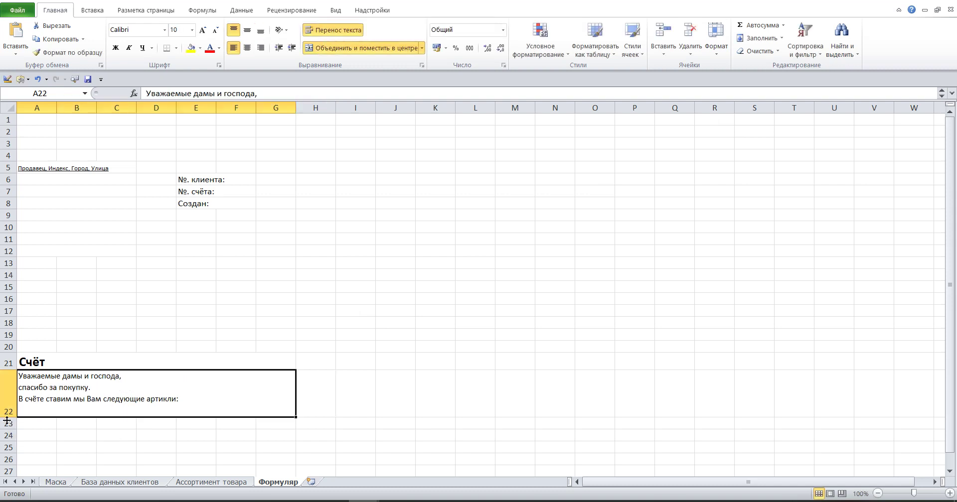
drag(7, 418, 7, 405)
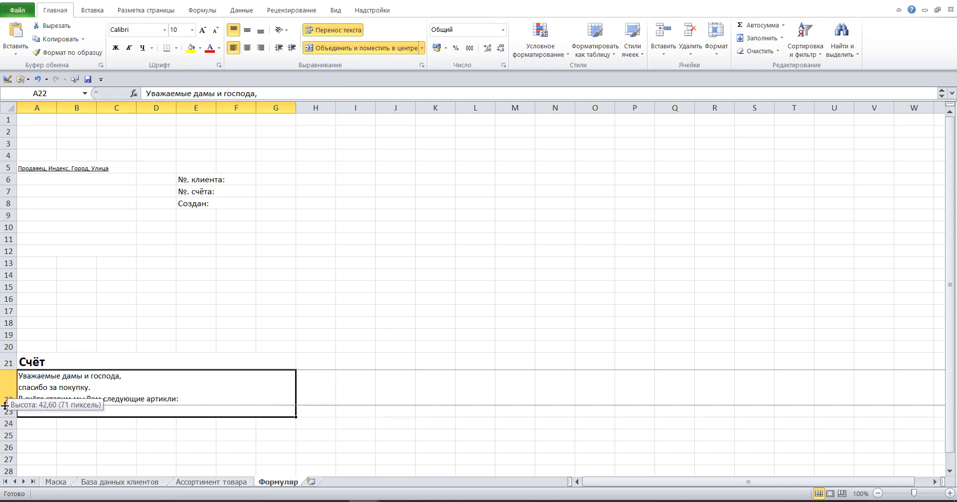
click(85, 434)
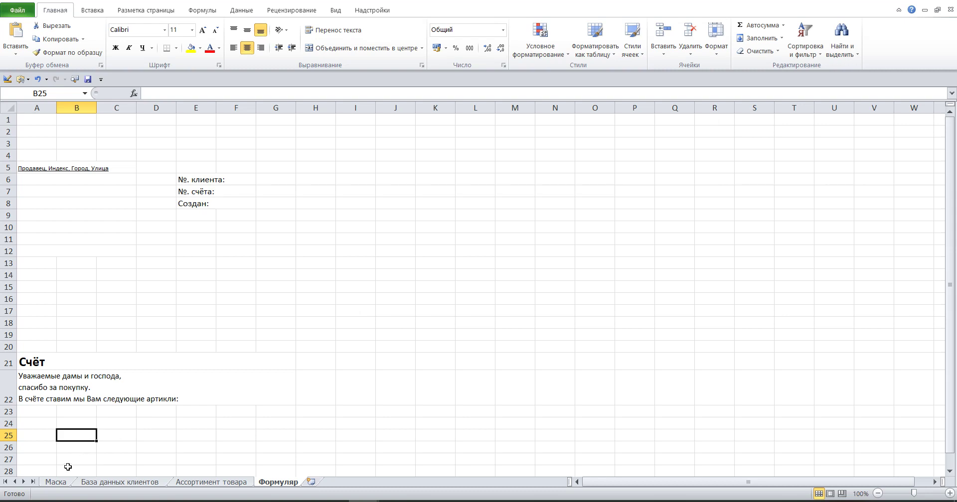
Copy instruction 3's header list, «Позиция» through «Брутто», then return to Формуляр.
click(55, 482)
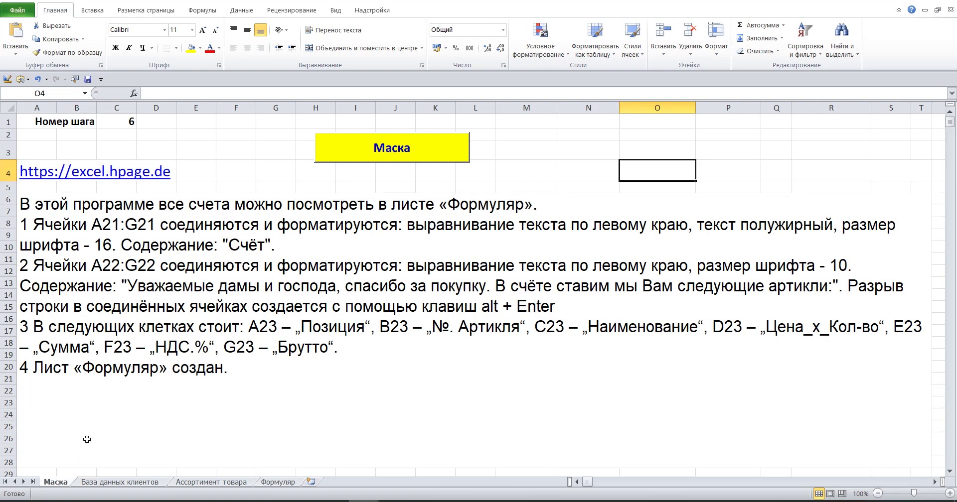
double_click(118, 327)
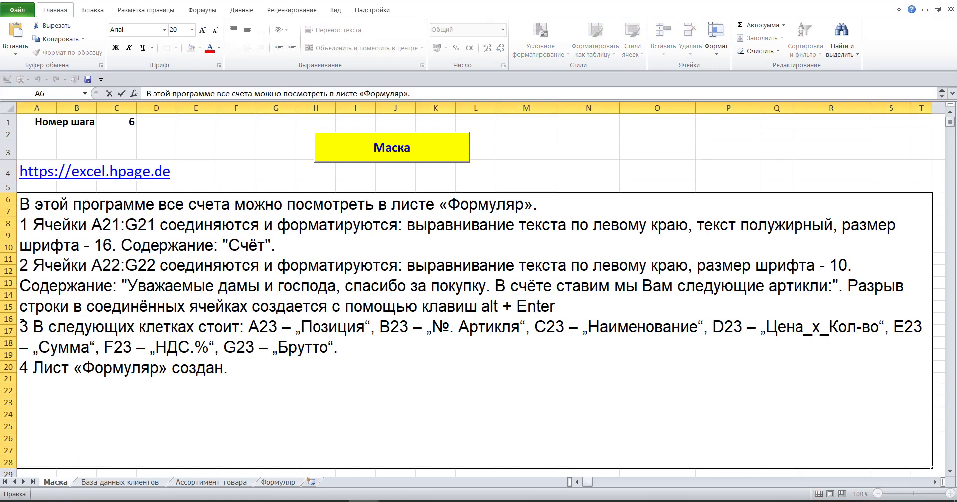
drag(22, 323, 355, 350)
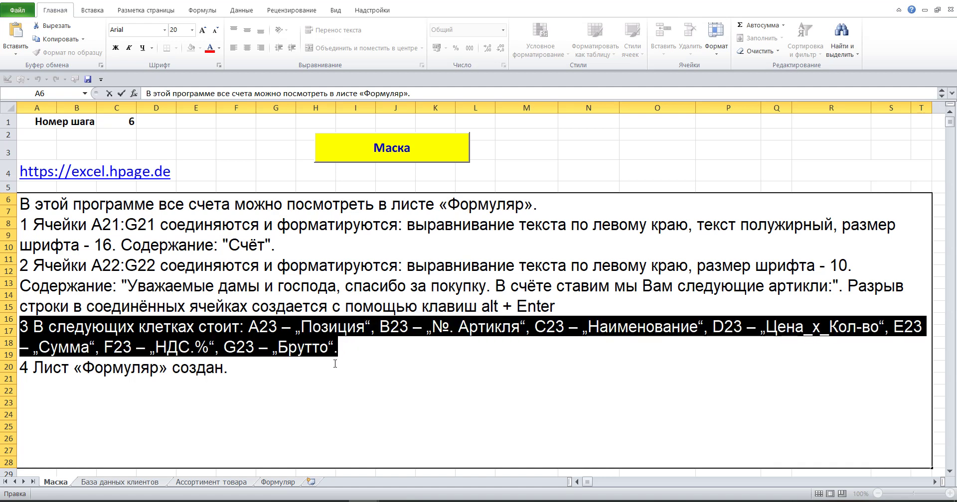
drag(257, 326, 341, 349)
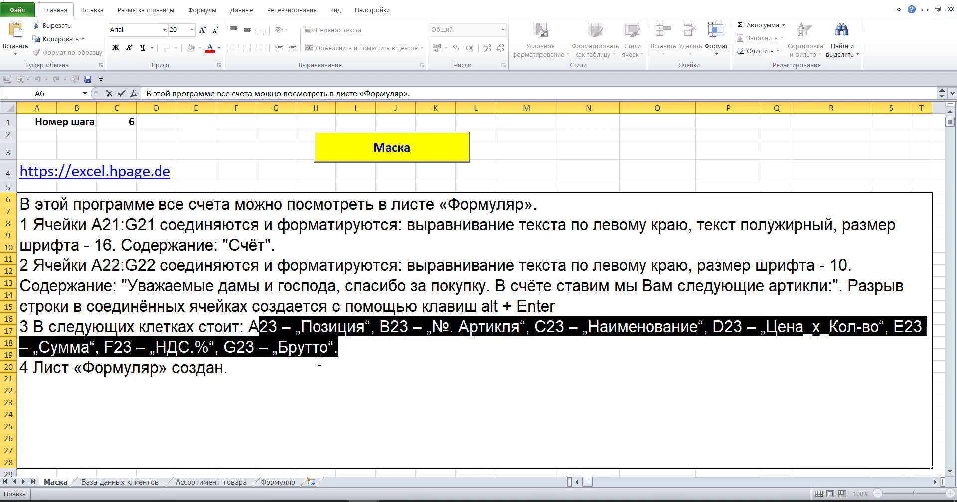
right_click(287, 328)
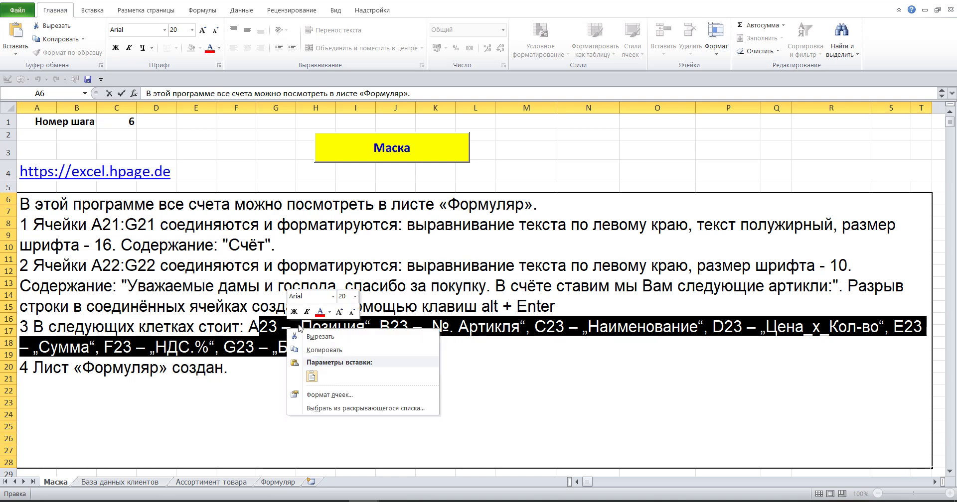
click(323, 351)
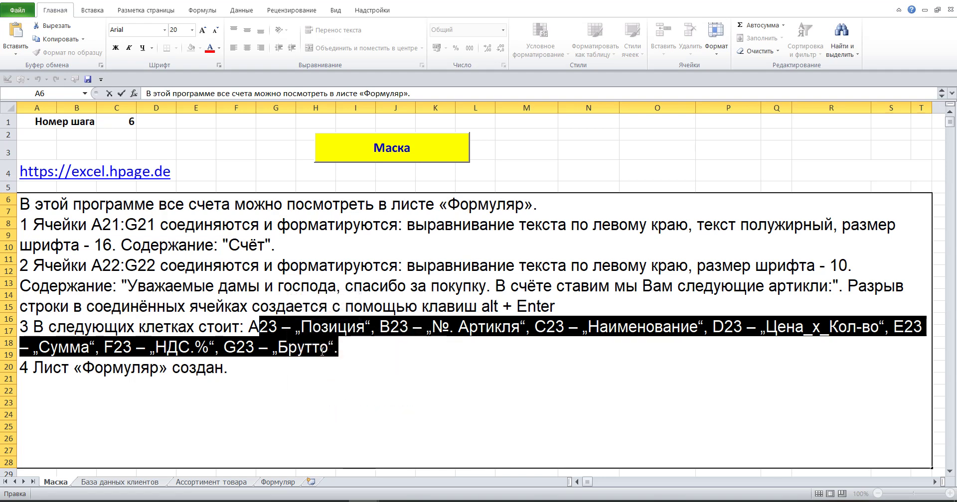
click(282, 484)
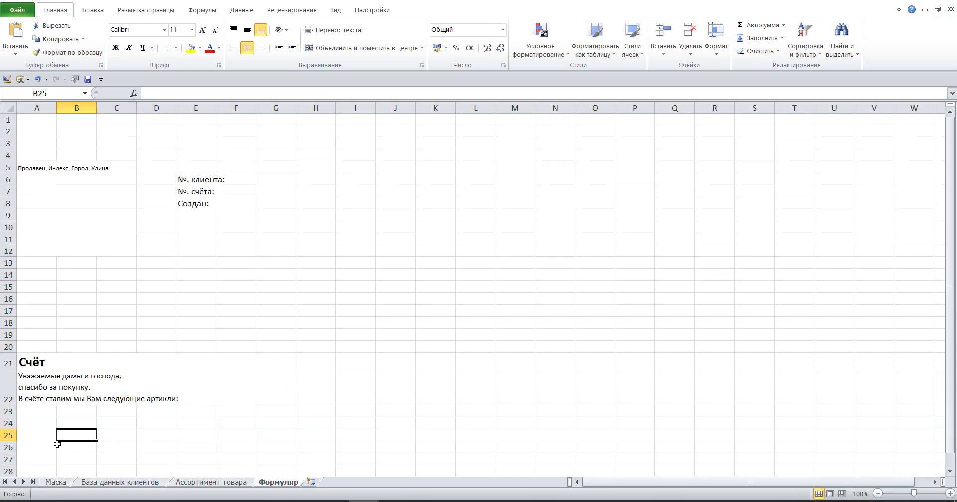
Paste the header list into A25 and cut «Позиция» out of it.
scroll(35, 431, down, 2)
scroll(36, 423, down, 1)
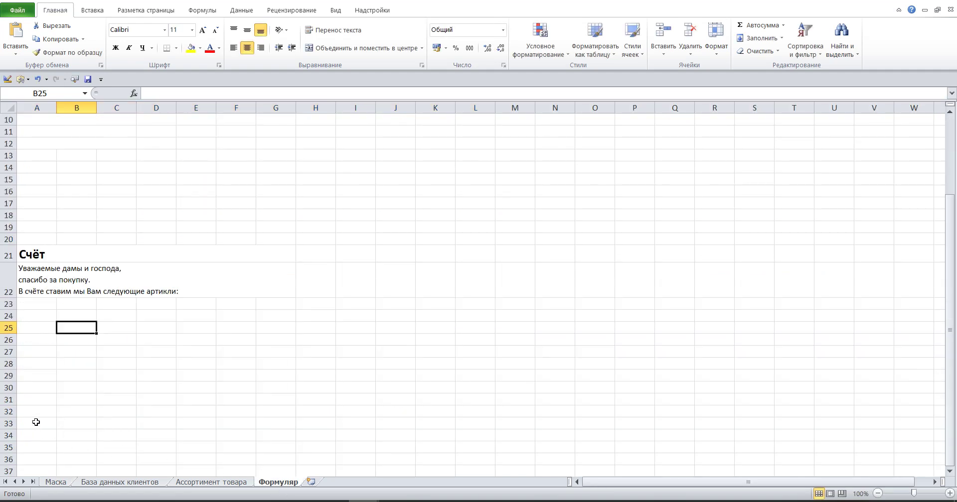
click(31, 326)
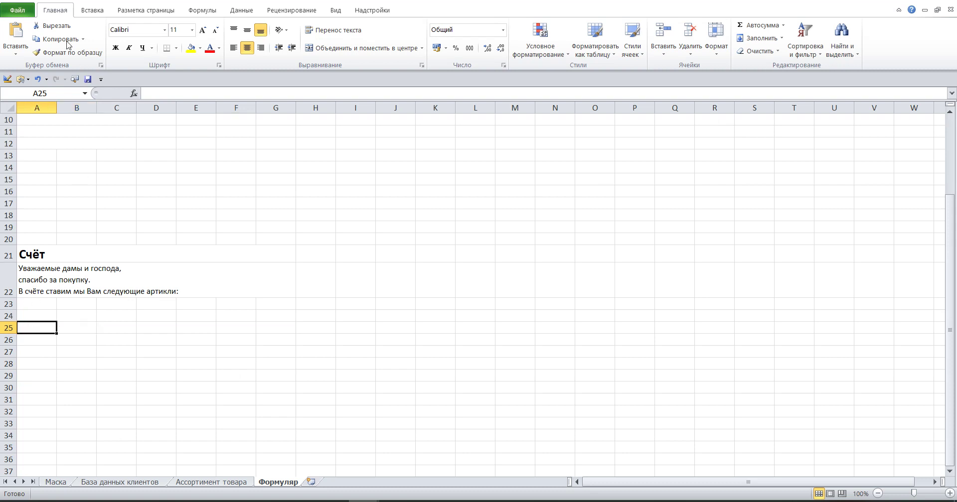
click(16, 33)
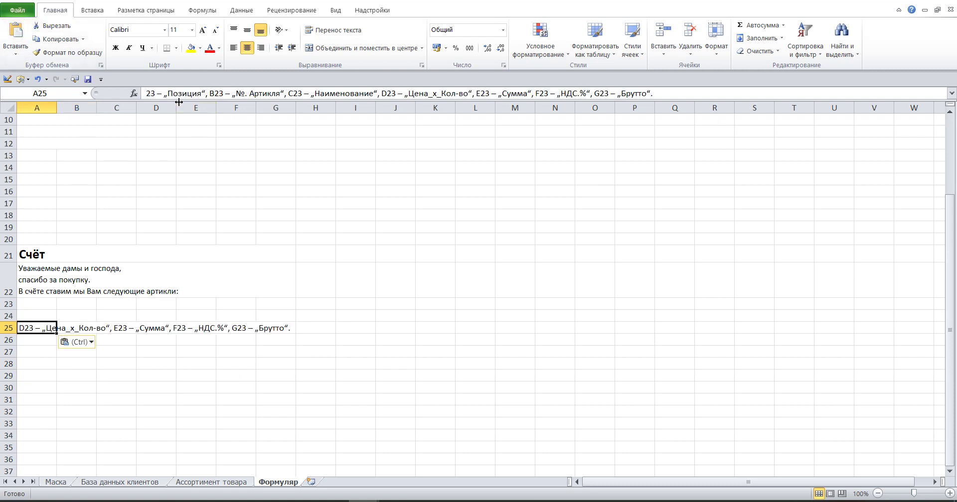
drag(168, 93, 202, 93)
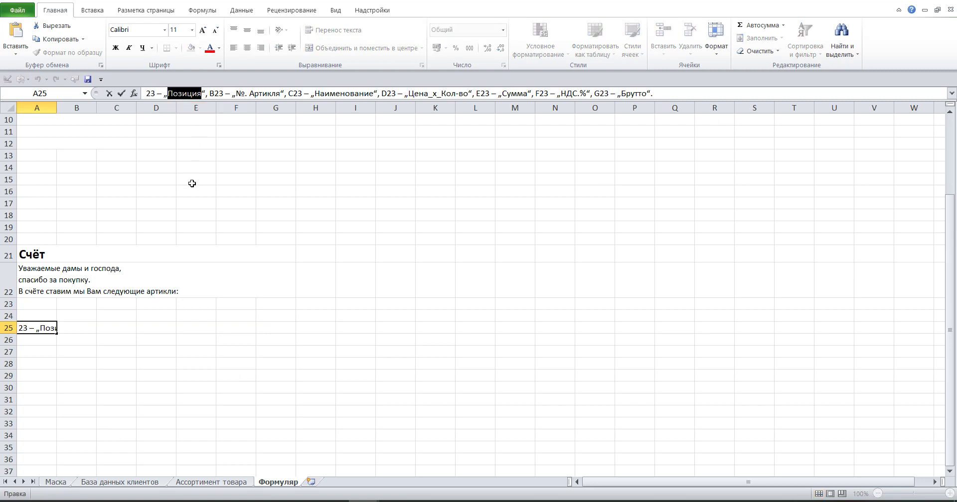
click(50, 26)
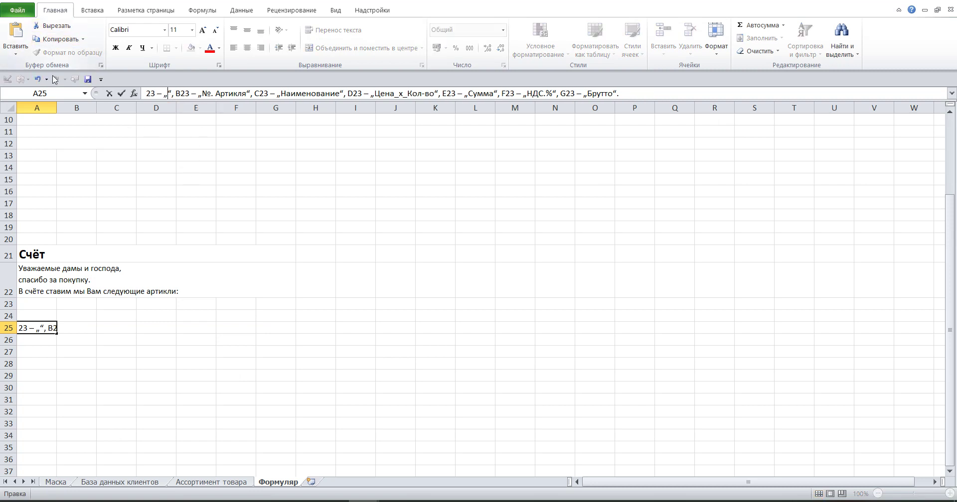
click(35, 303)
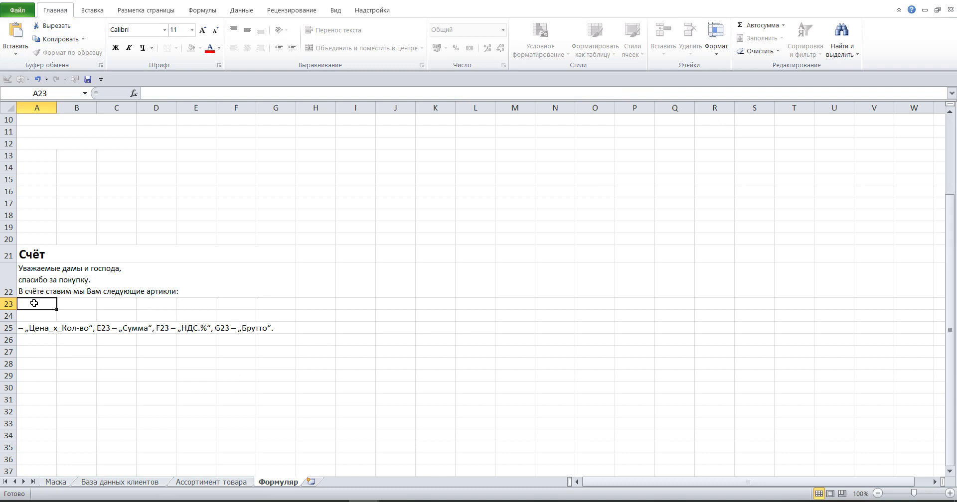
Put «Позиция» in A23 and move «№. Артикля» from A25 into B23.
click(168, 95)
click(16, 33)
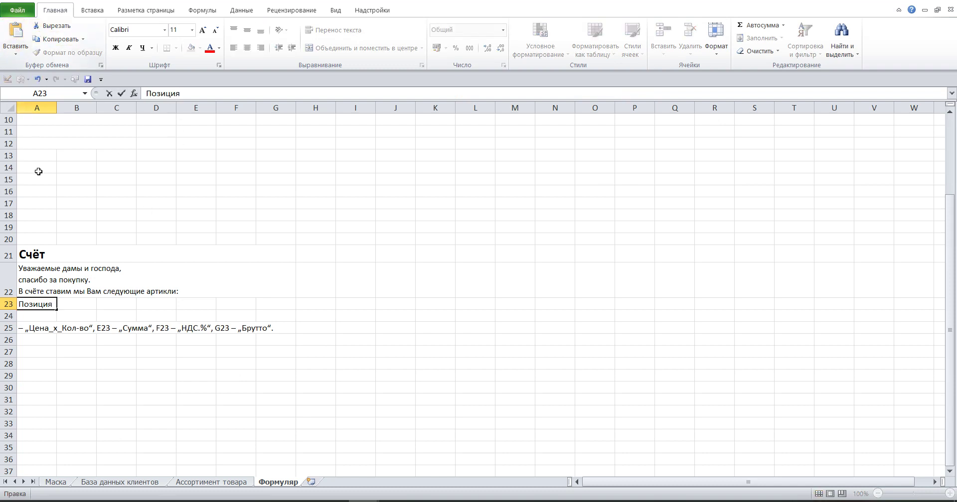
click(39, 327)
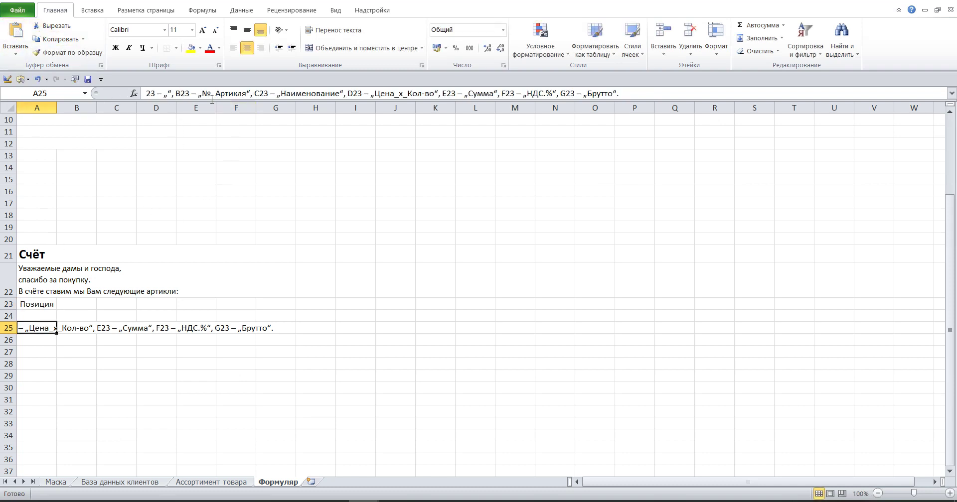
drag(202, 94, 246, 94)
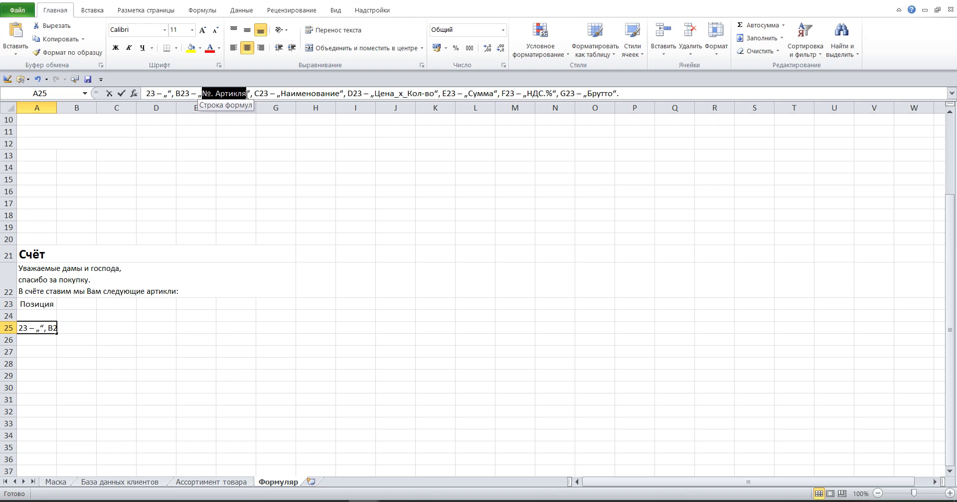
click(50, 29)
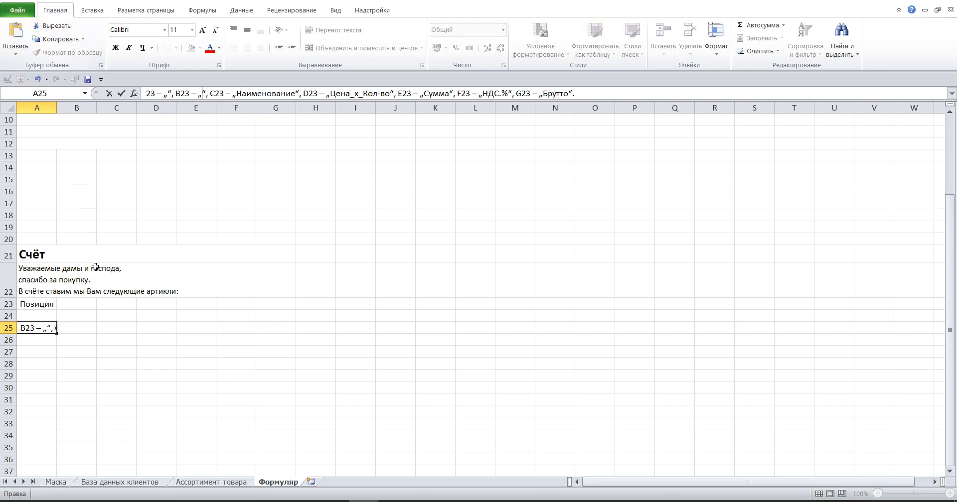
click(75, 302)
click(158, 95)
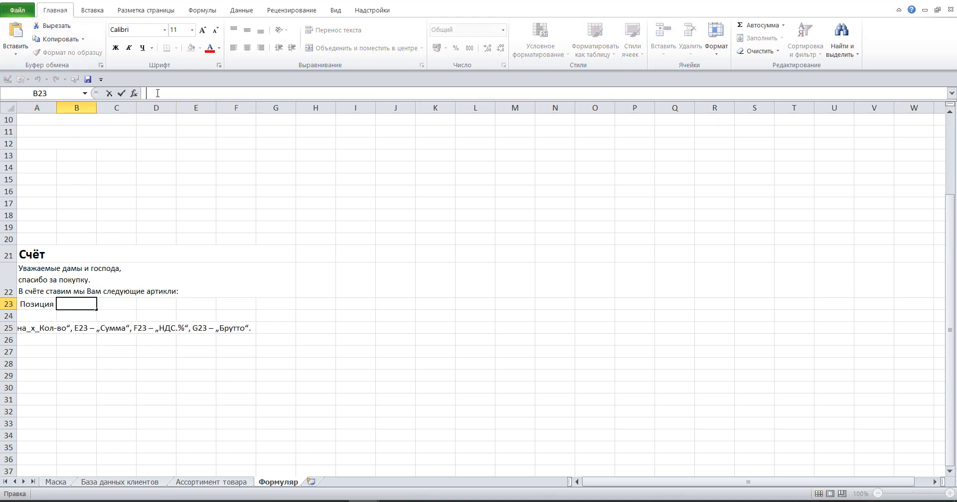
click(17, 34)
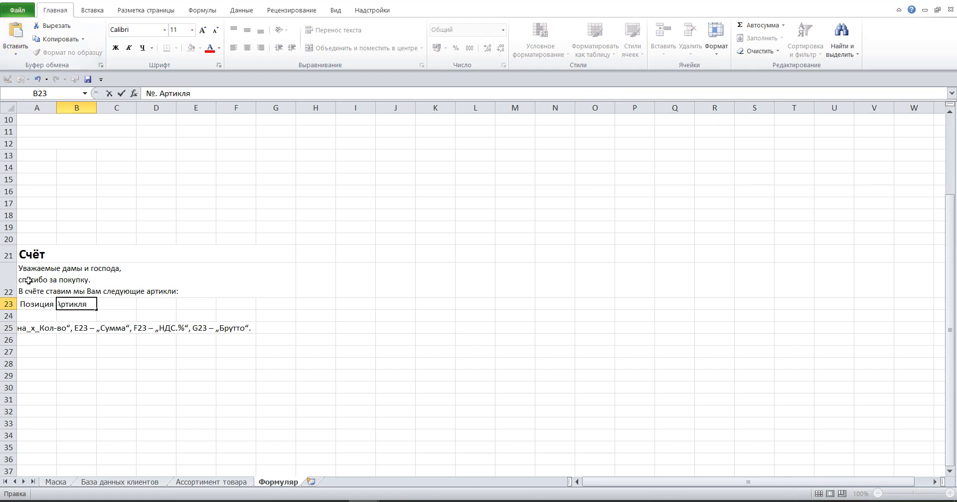
click(23, 326)
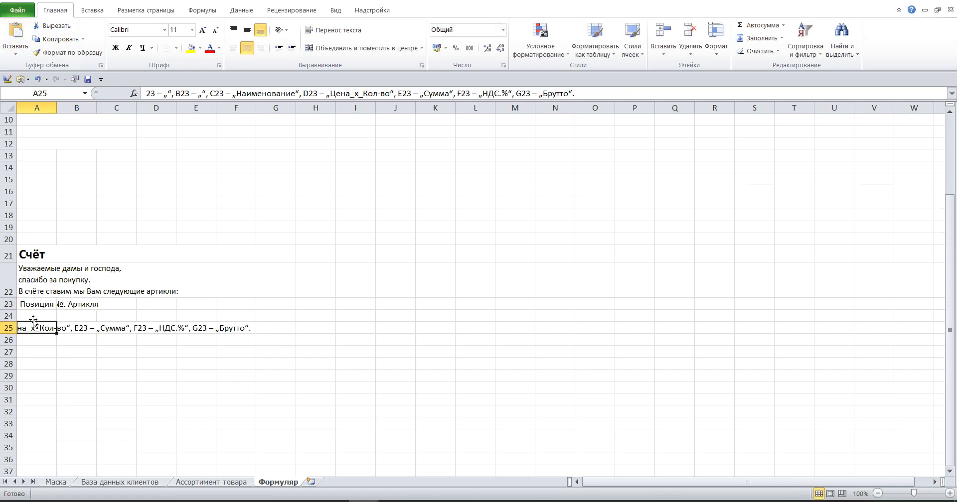
Move «Наименование» from A25 into C23 and widen column C to fit.
drag(237, 93, 295, 93)
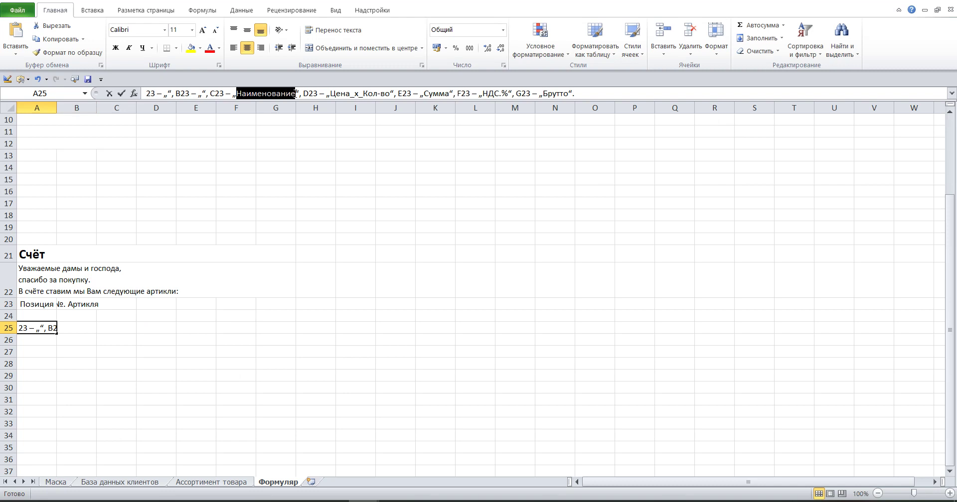
click(49, 25)
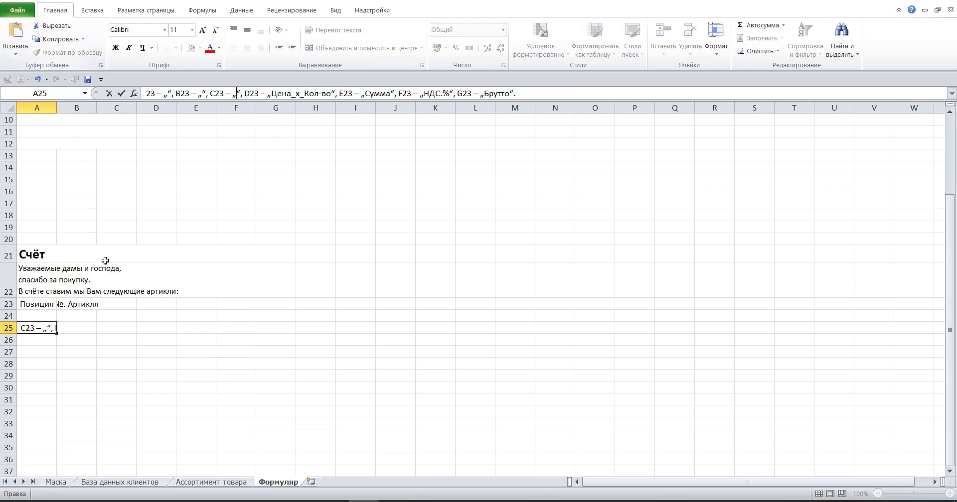
click(109, 304)
click(147, 94)
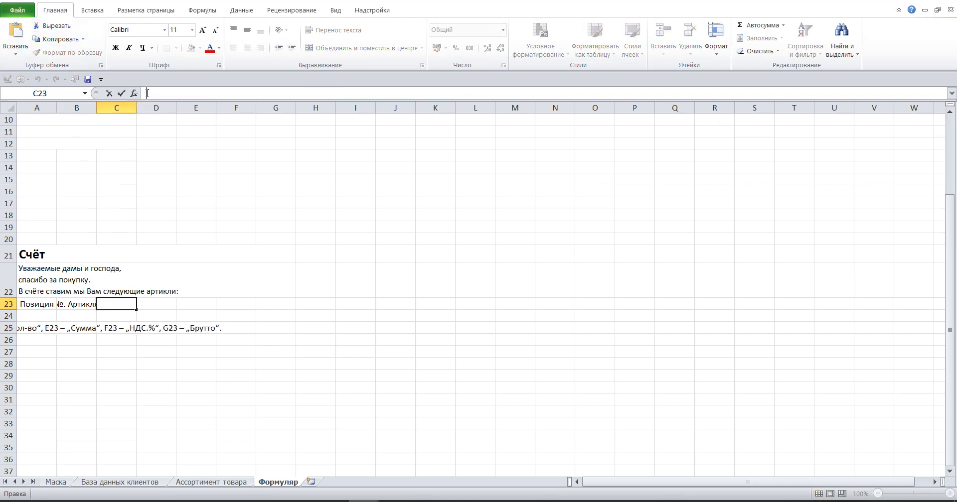
click(15, 32)
click(101, 230)
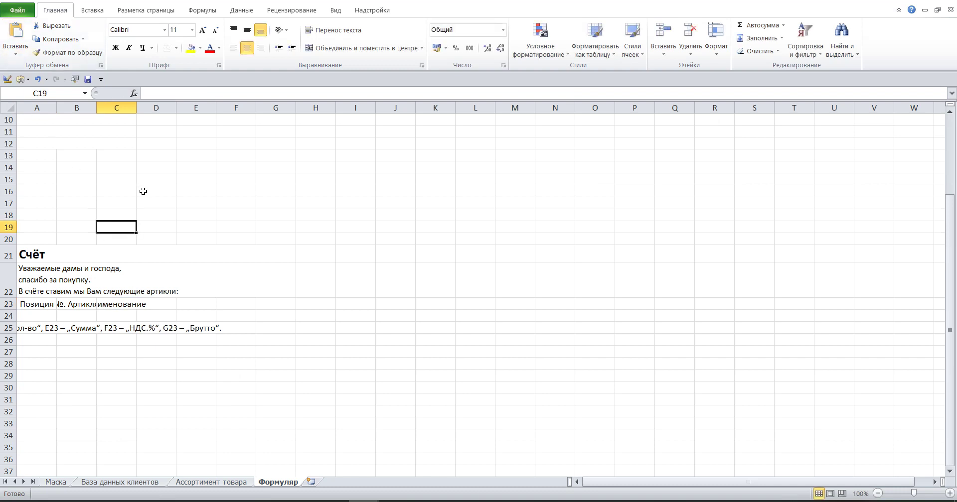
double_click(136, 107)
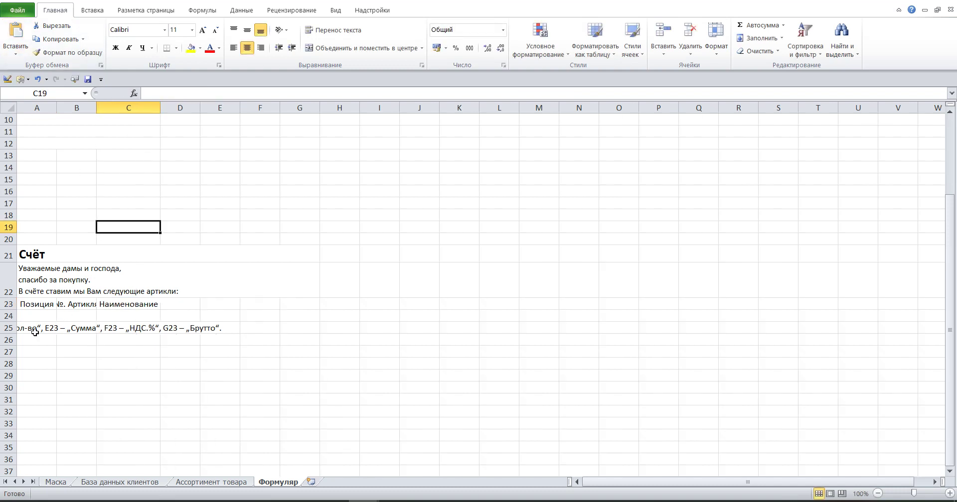
Move «Цена_х_Кол-во» from A25 into D23 and auto-fit column D.
click(35, 331)
drag(272, 94, 331, 94)
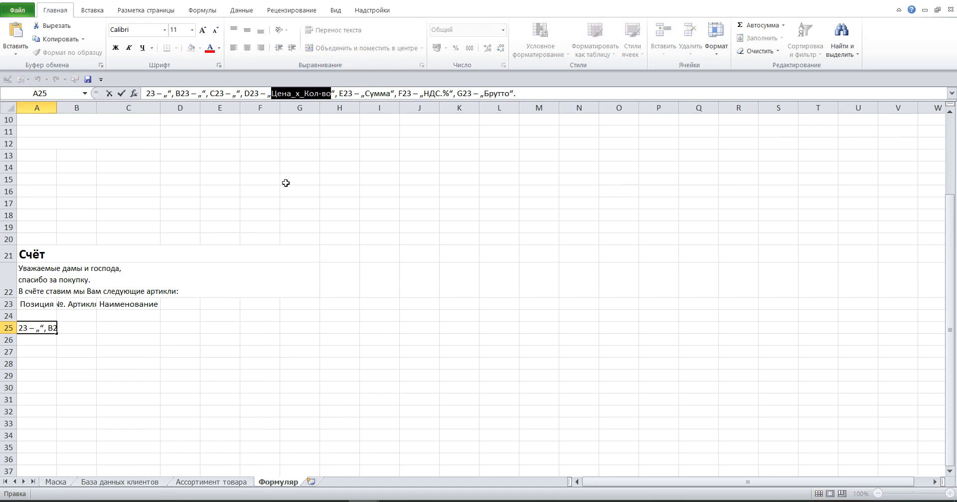
click(47, 26)
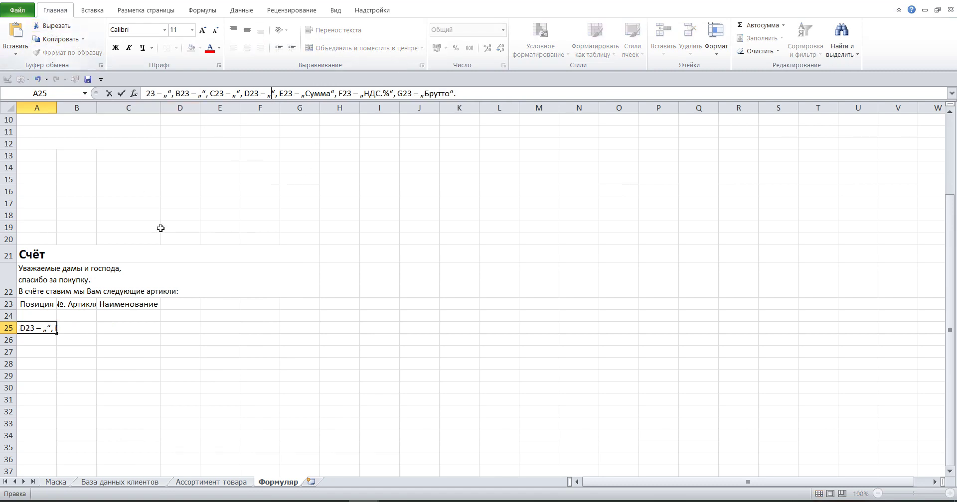
click(177, 305)
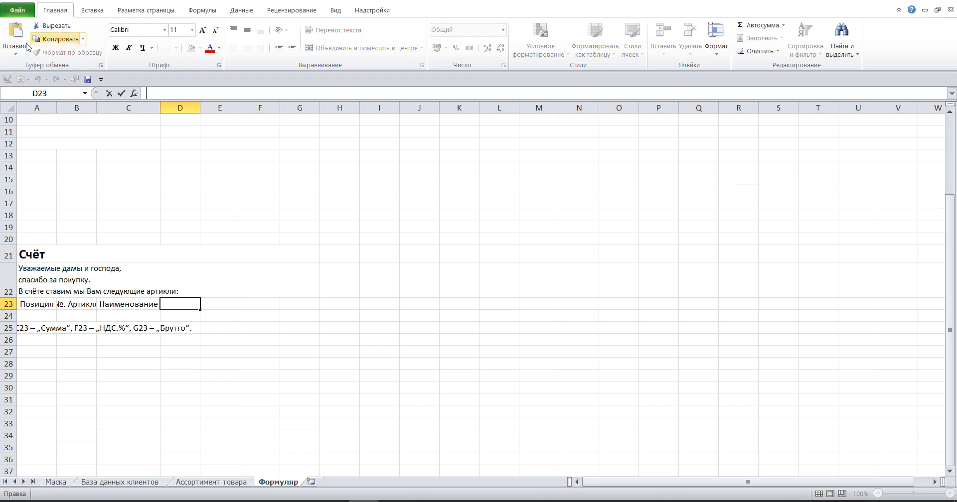
click(16, 31)
click(131, 170)
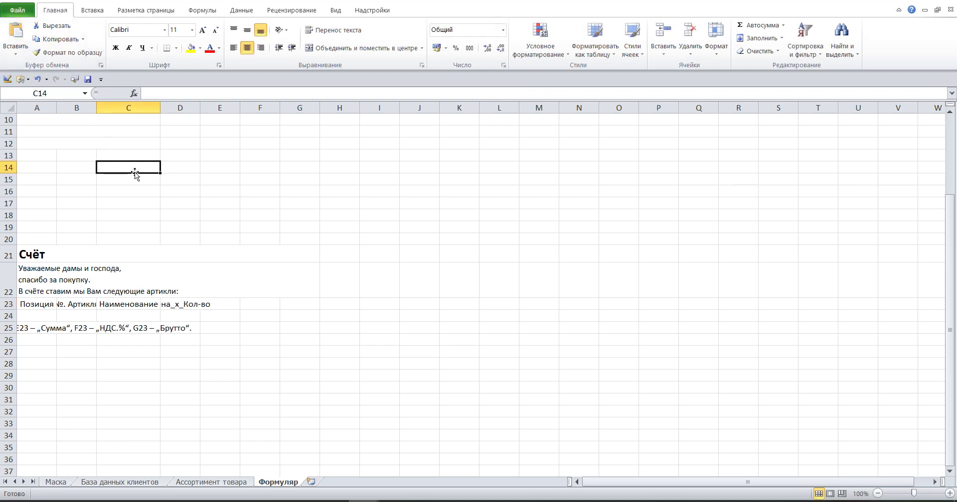
double_click(200, 108)
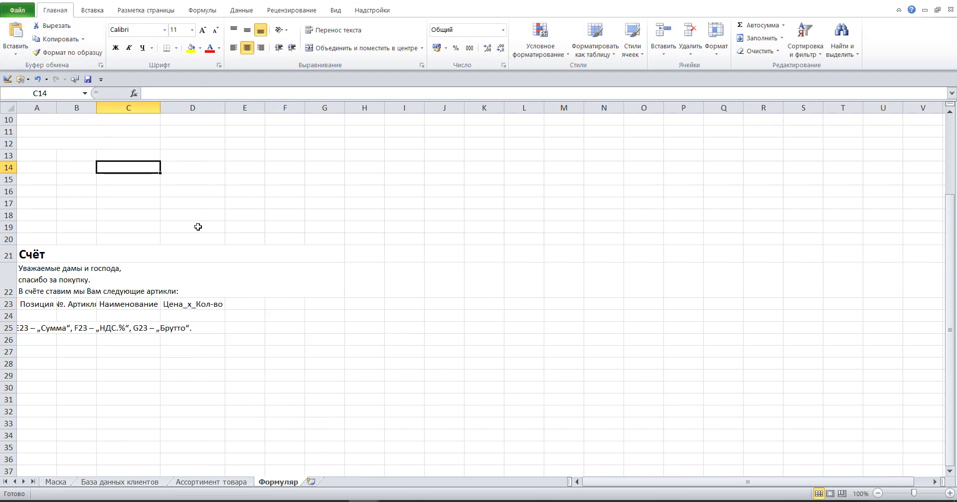
Move «Сумма» into E23 and «НДС.%» into F23 from A25's text.
click(34, 330)
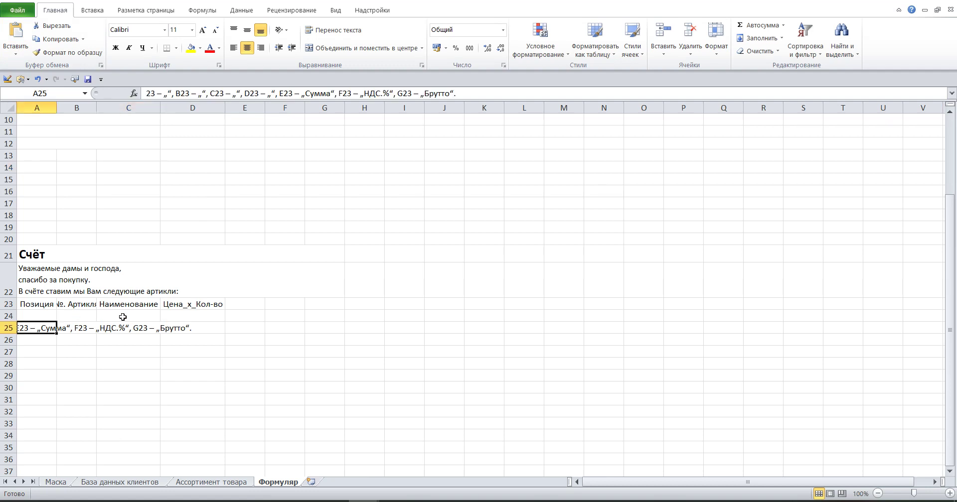
drag(305, 93, 332, 95)
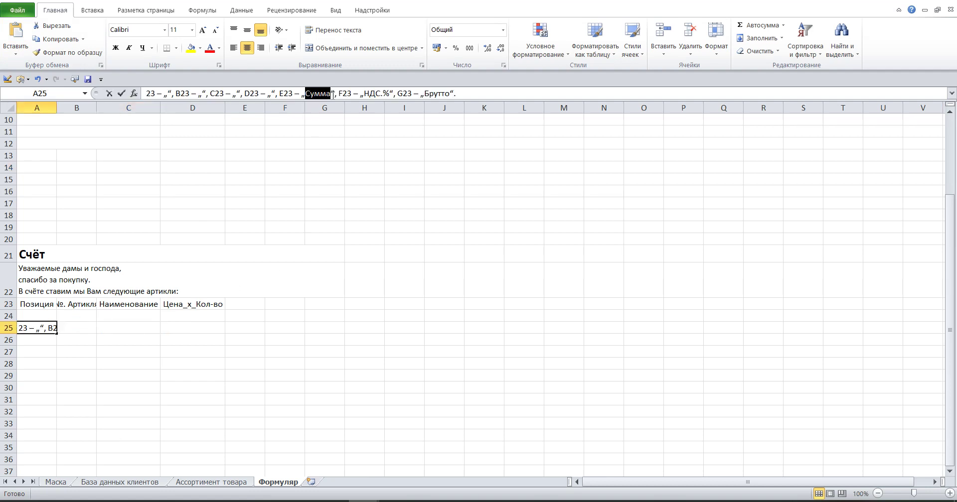
click(51, 25)
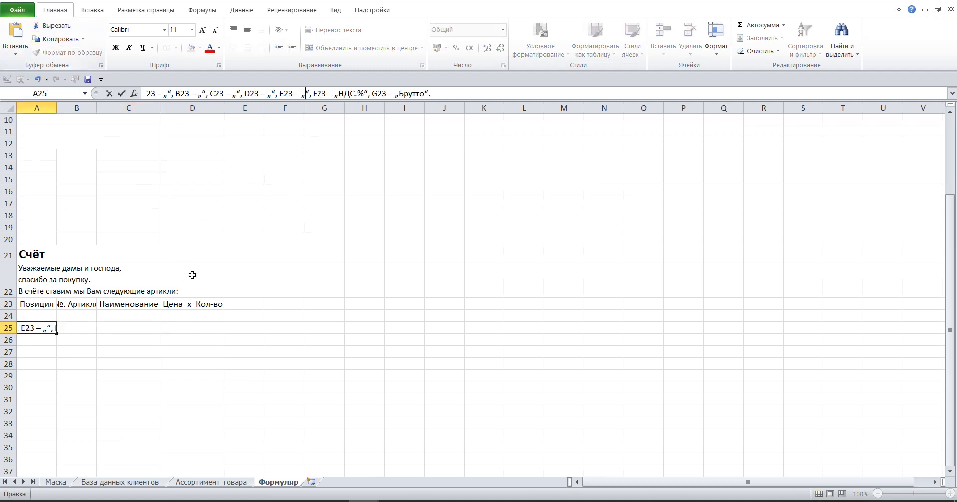
click(238, 306)
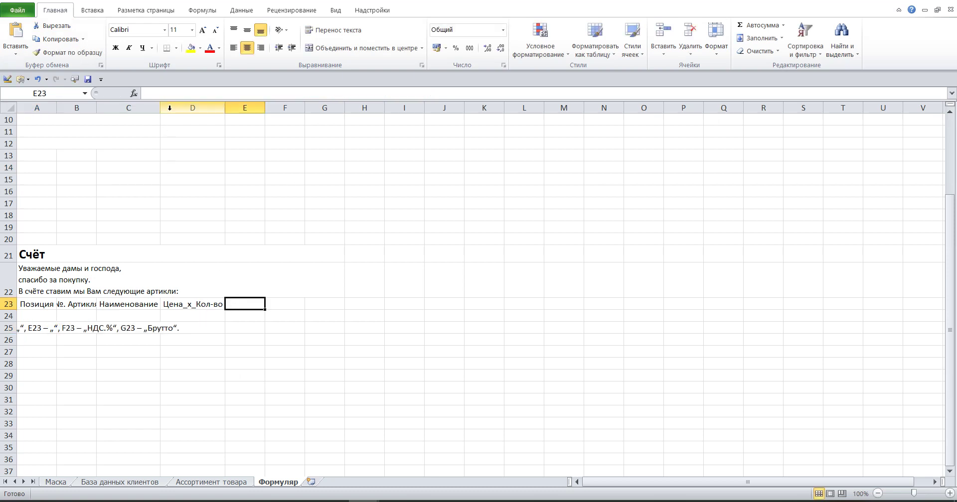
key(F2)
click(16, 32)
text(Сумма)
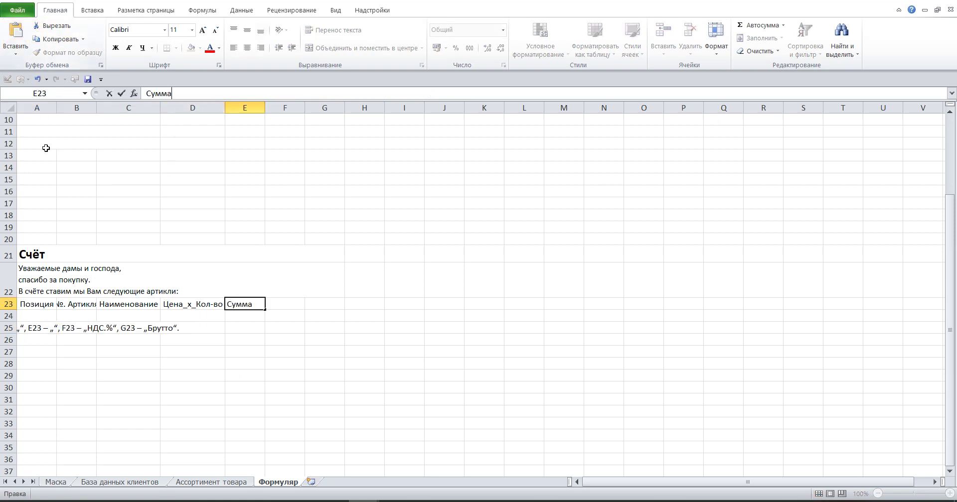
click(51, 337)
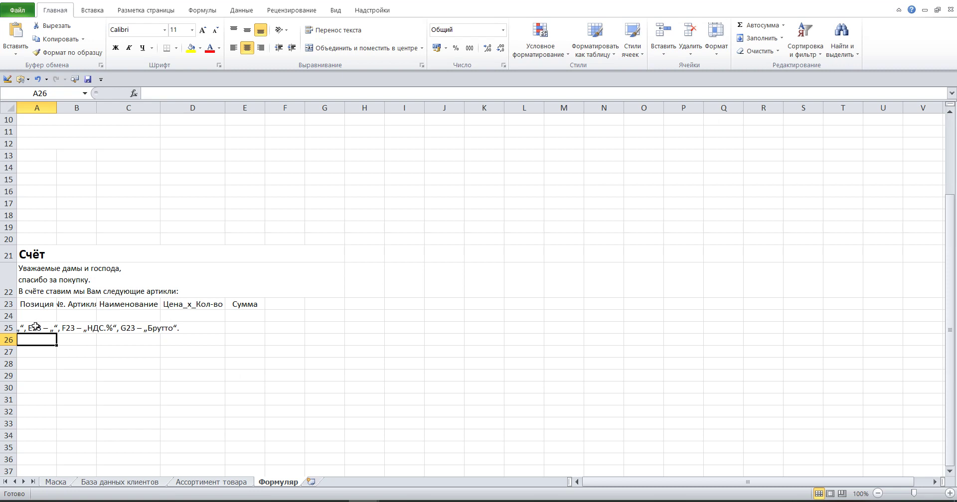
click(36, 327)
drag(340, 93, 367, 93)
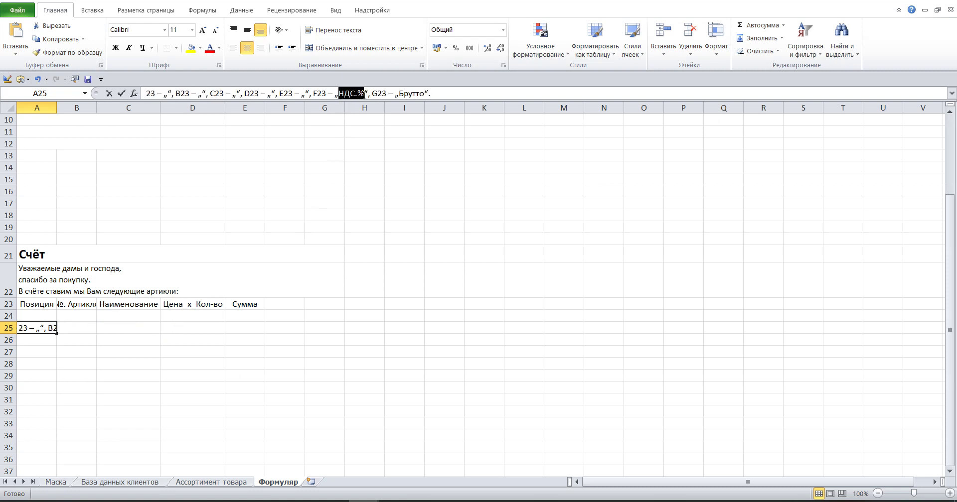
click(54, 26)
click(274, 305)
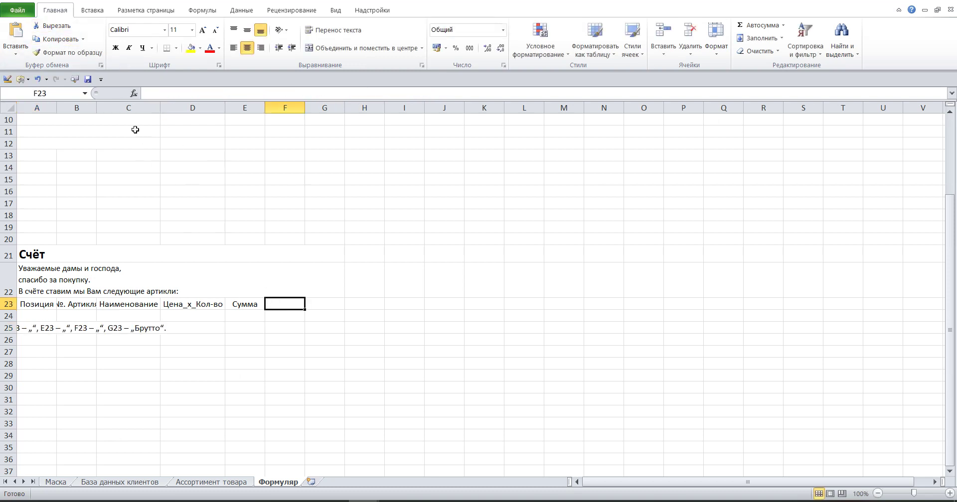
click(23, 40)
text(НДС.%)
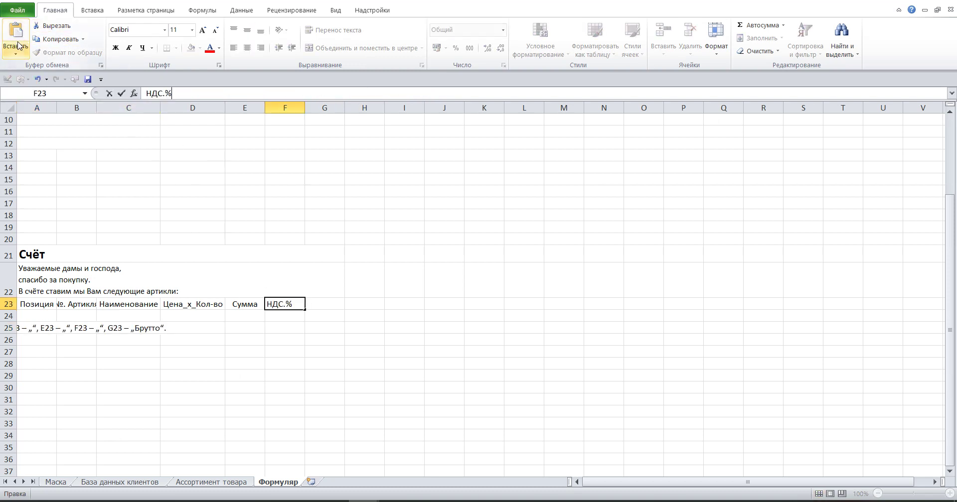
click(88, 341)
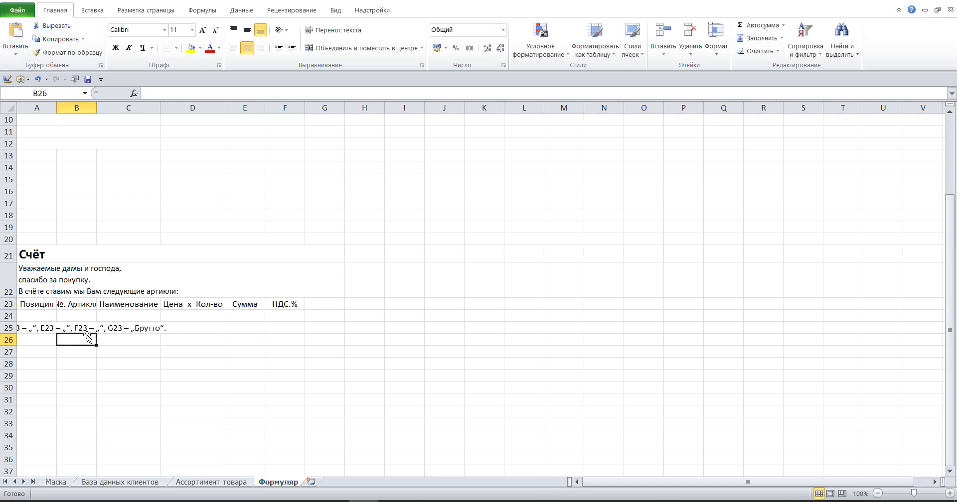
Move «Брутто» into G23 and clear the leftover text from A25.
click(35, 330)
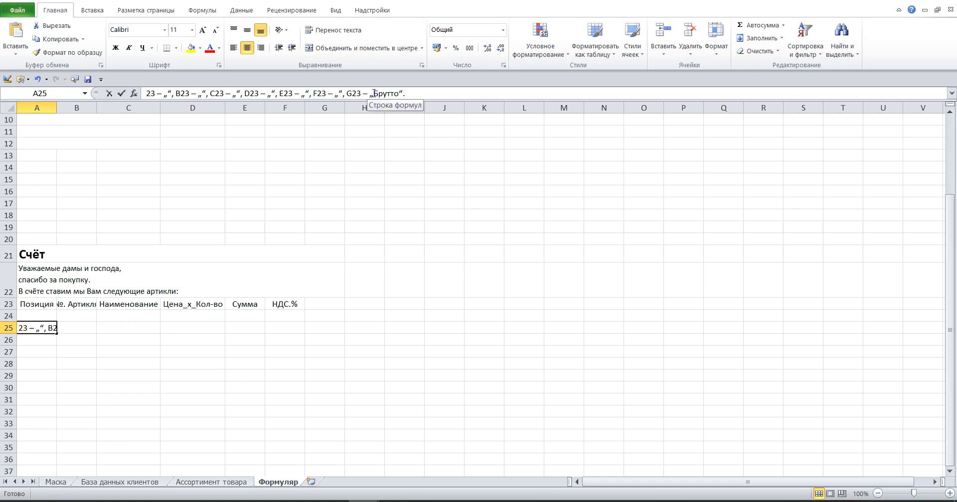
drag(374, 93, 393, 93)
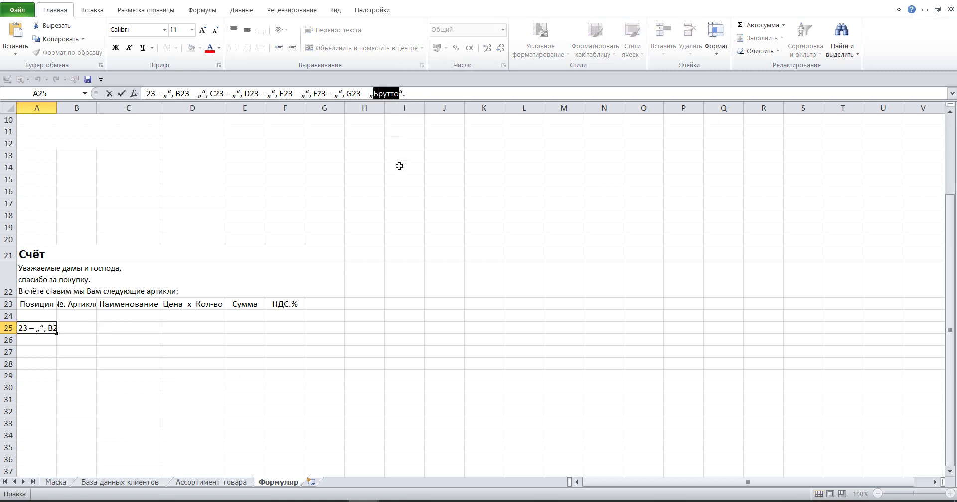
click(56, 27)
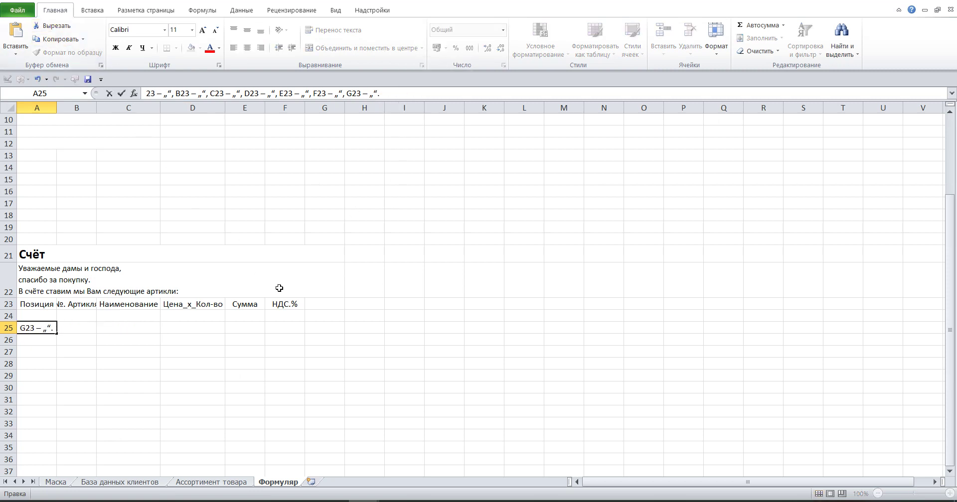
click(323, 302)
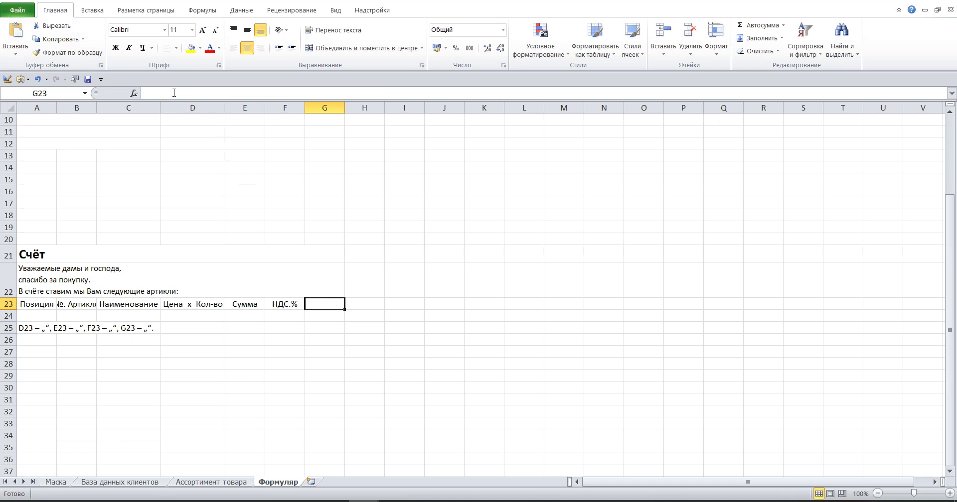
click(16, 32)
text(Брутто)
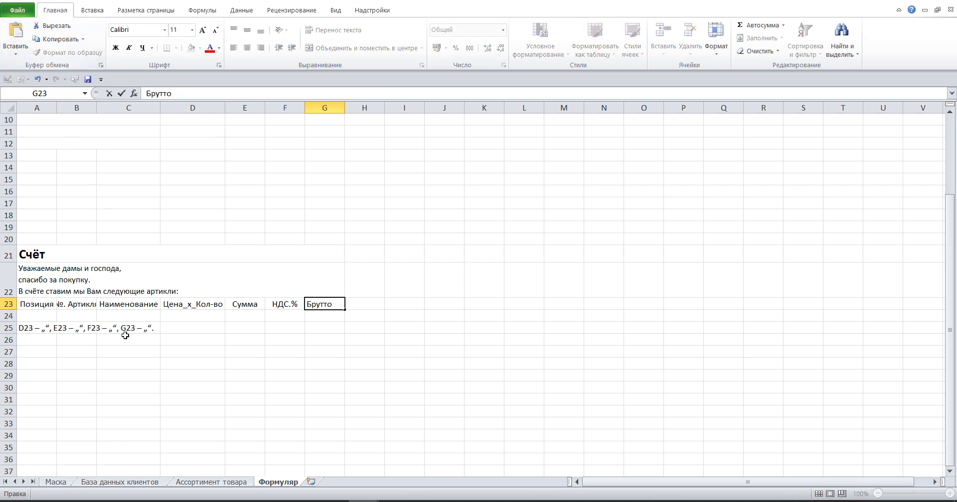
click(122, 349)
click(32, 329)
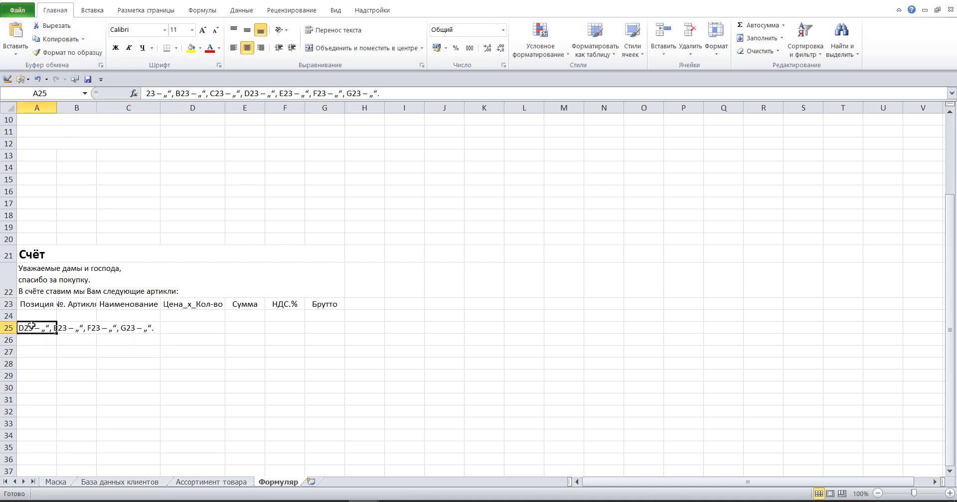
key(Delete)
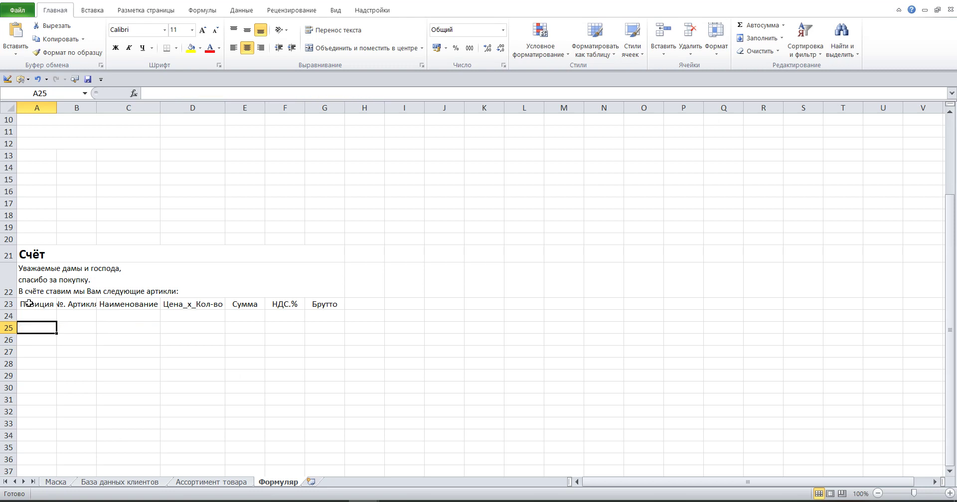
Bold the A23:G23 headings «Позиция» through «Брутто».
drag(28, 304, 321, 306)
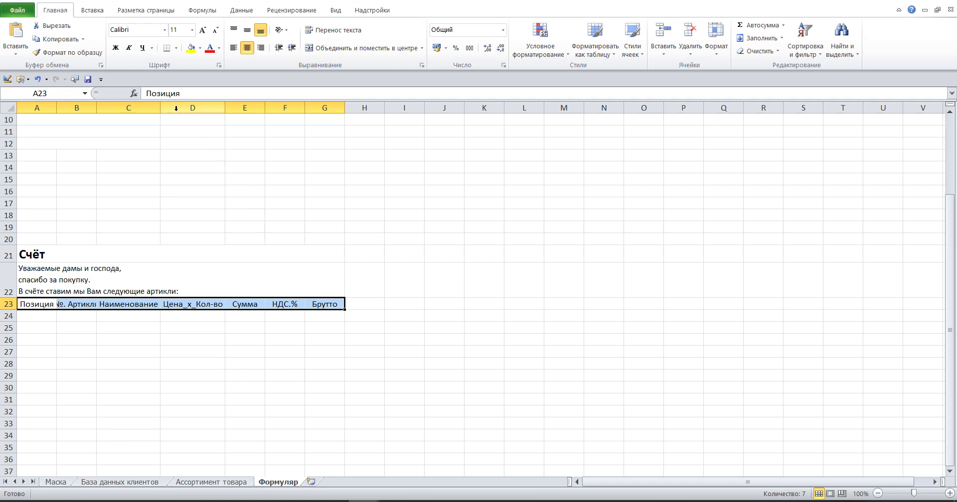
click(115, 48)
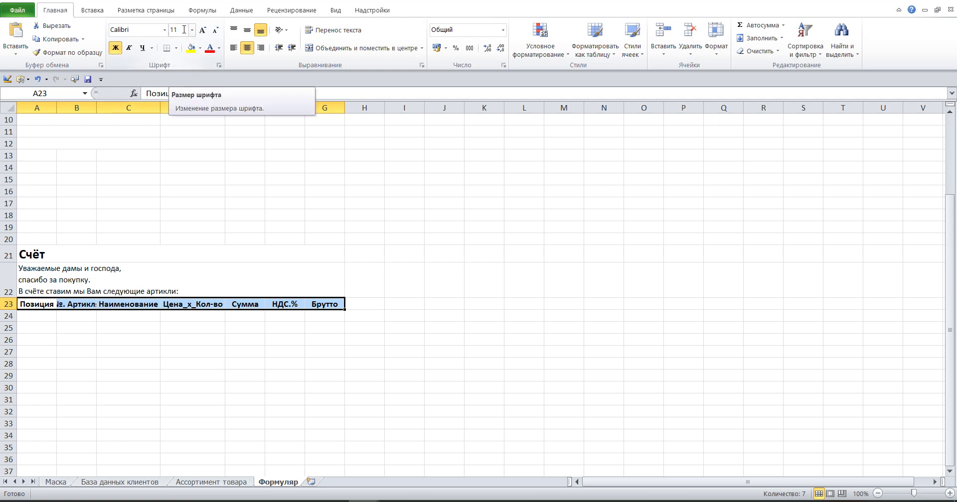
click(192, 31)
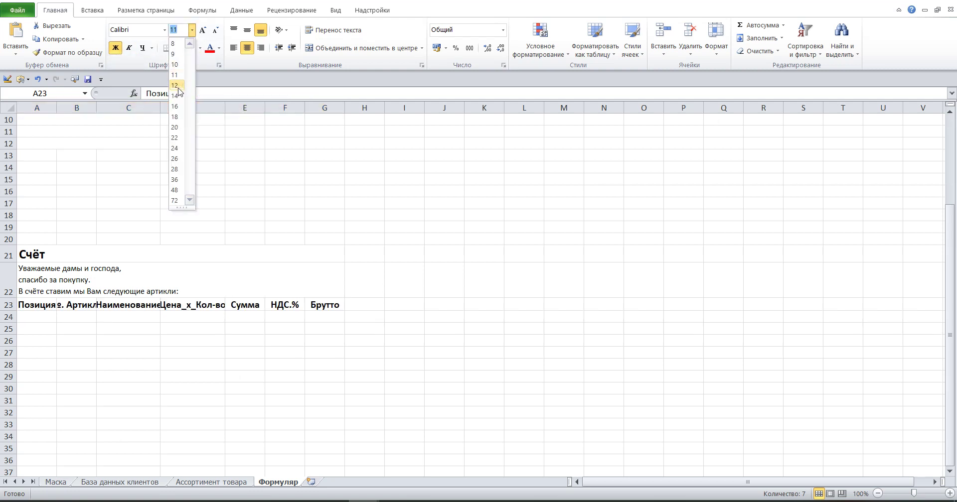
key(Escape)
Auto-fit columns A through G to their row 23 headings, «Позиция» to «Брутто».
click(80, 352)
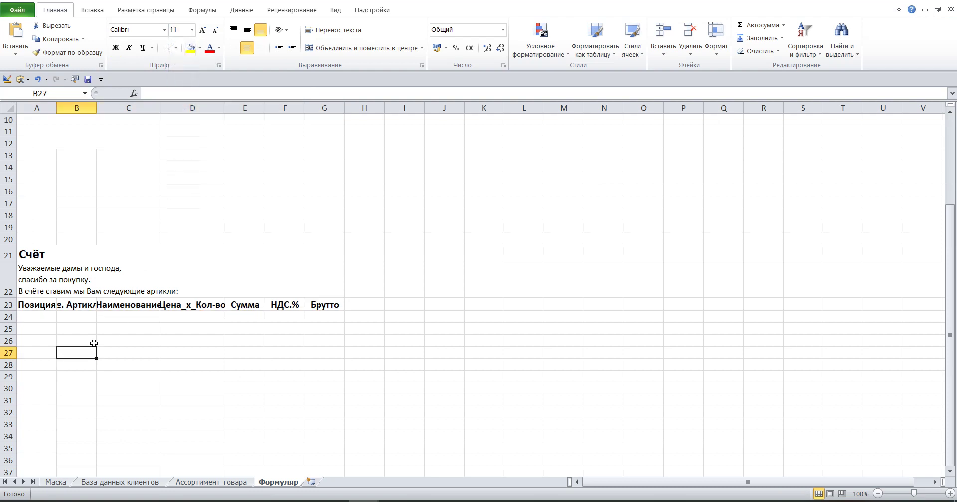
double_click(55, 107)
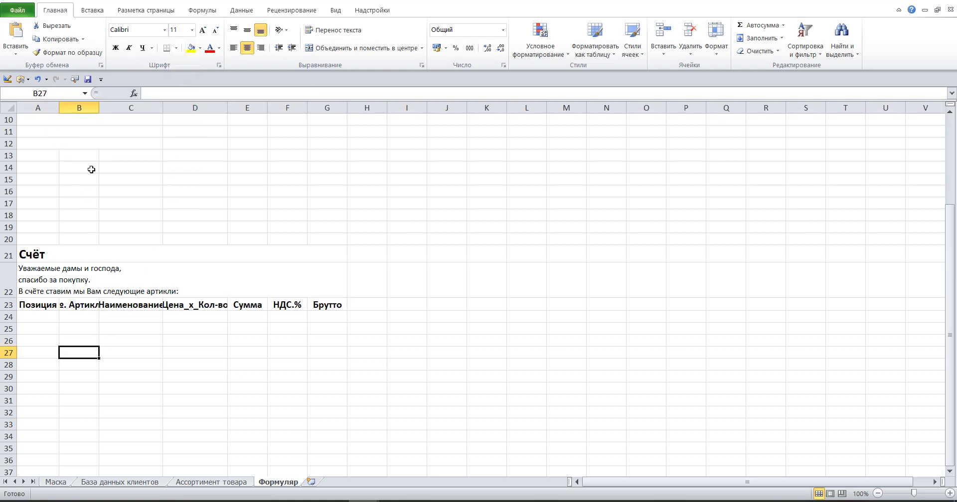
double_click(100, 108)
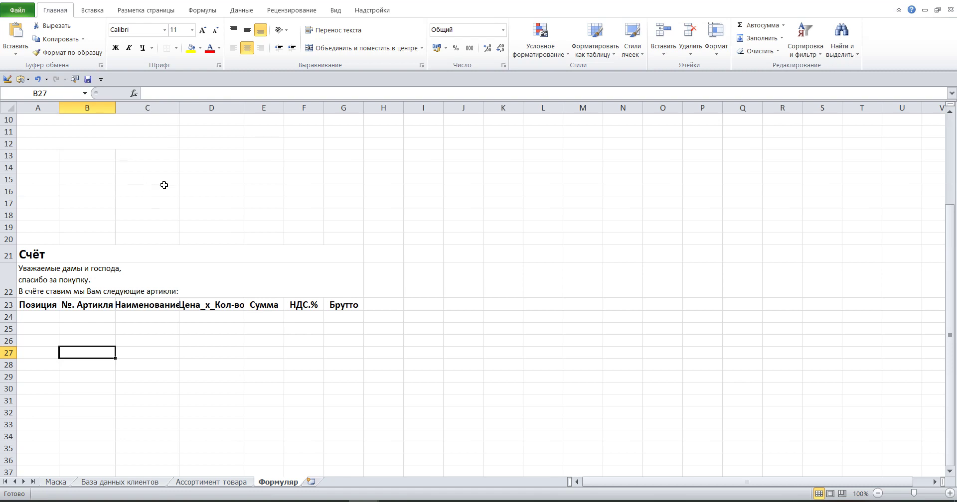
double_click(179, 108)
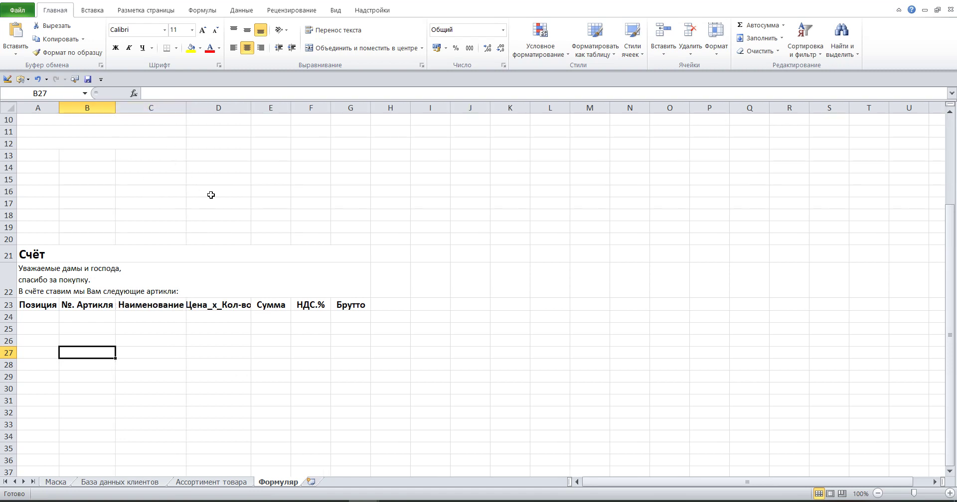
double_click(250, 107)
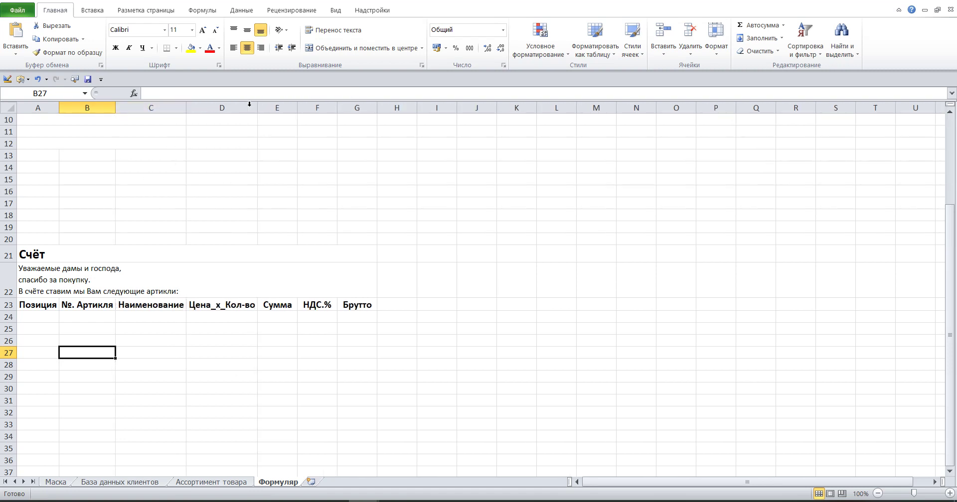
double_click(297, 105)
double_click(331, 106)
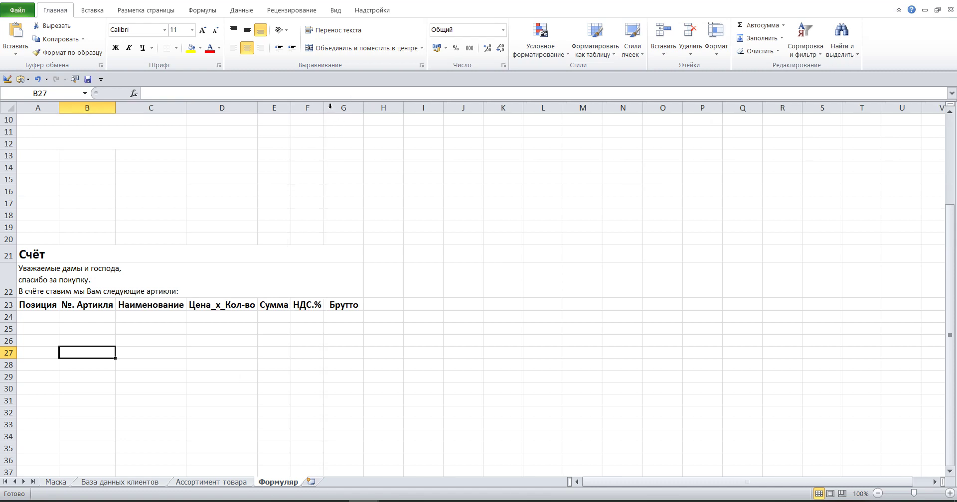
double_click(363, 107)
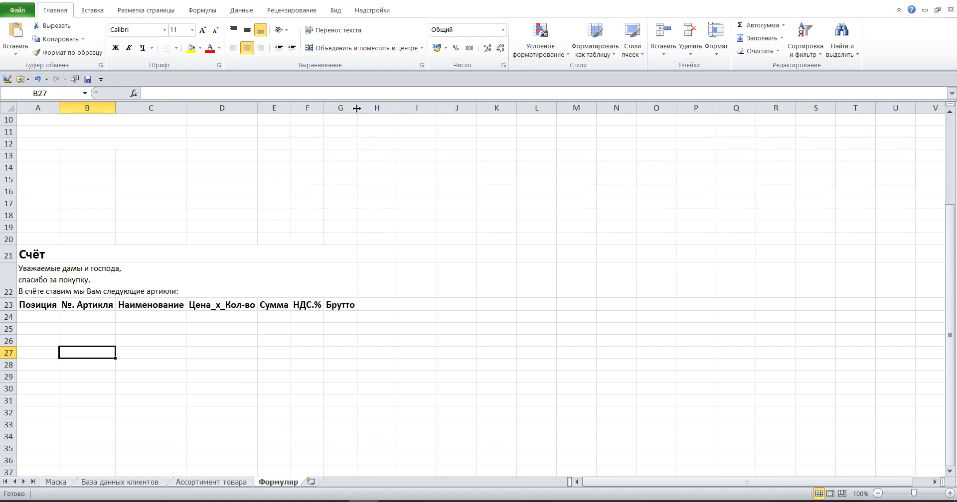
Return to the top of the Формуляр sheet and clear the A2:H30 selection.
scroll(255, 354, up, 3)
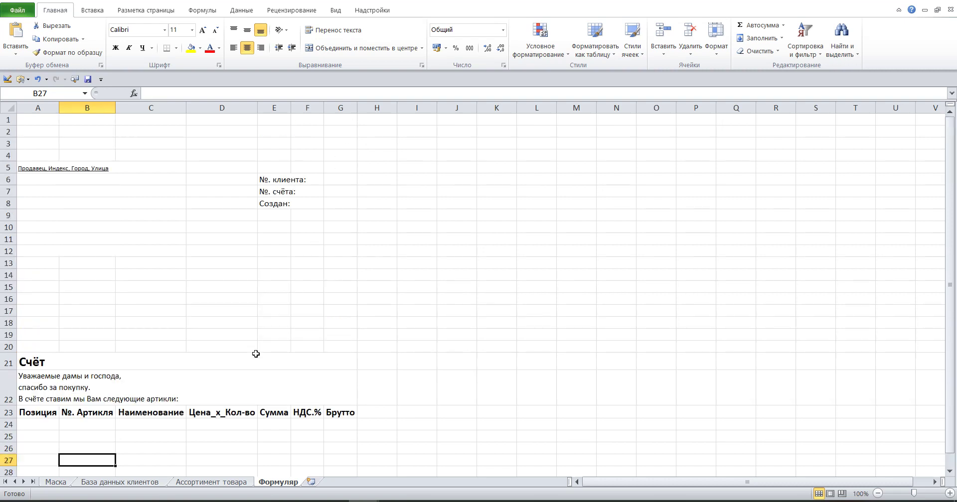
drag(44, 126, 378, 485)
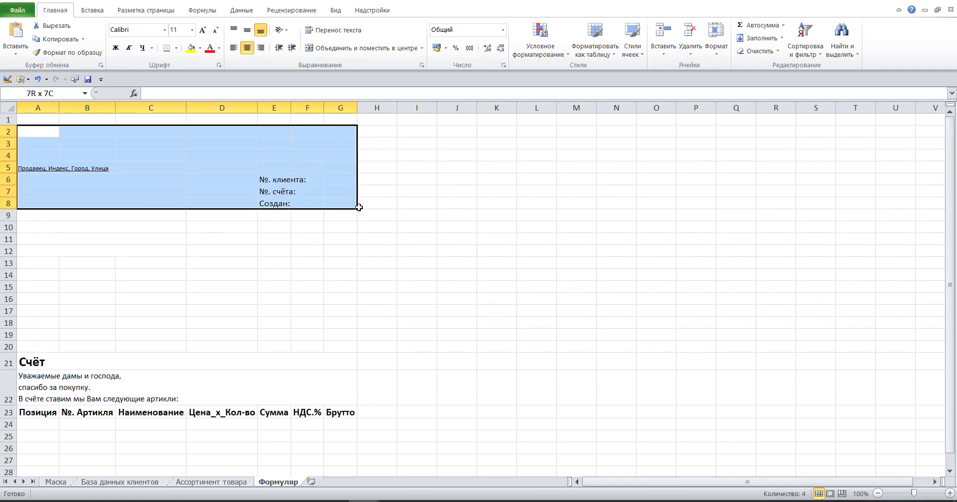
scroll(440, 413, up, 2)
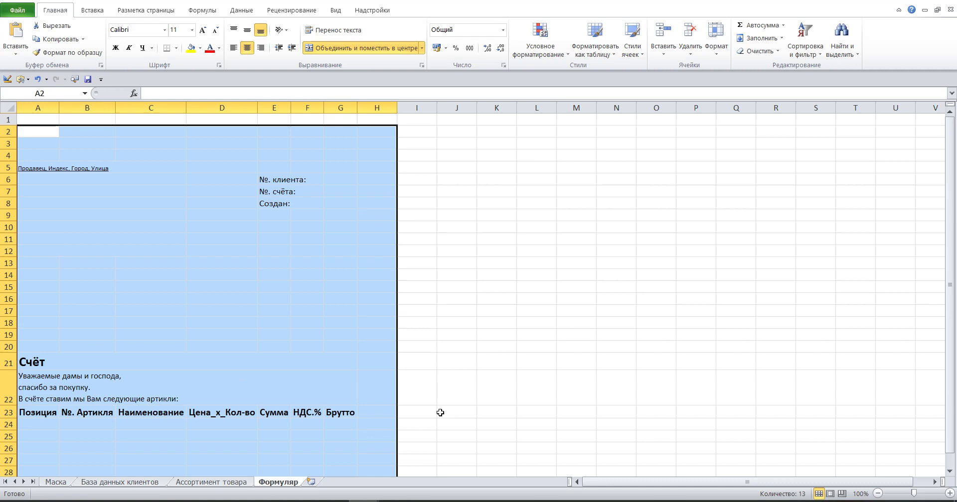
click(452, 321)
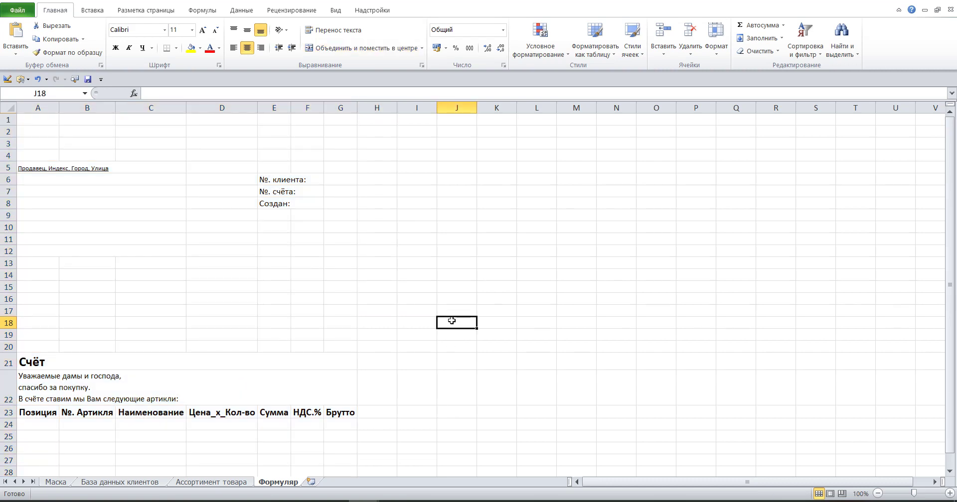
On the Маска sheet, open A6's instructions and highlight the line «4 Лист «Формуляр» создан.».
click(47, 483)
double_click(102, 368)
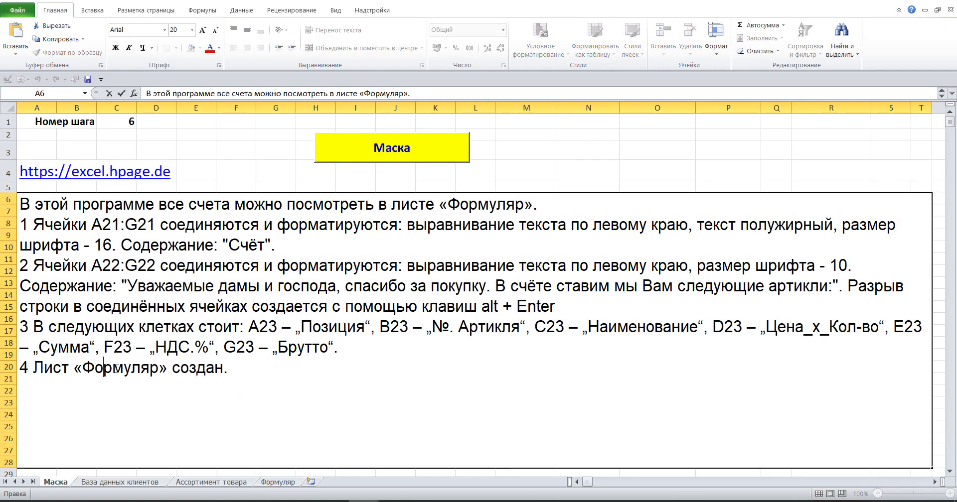
drag(236, 371, 20, 369)
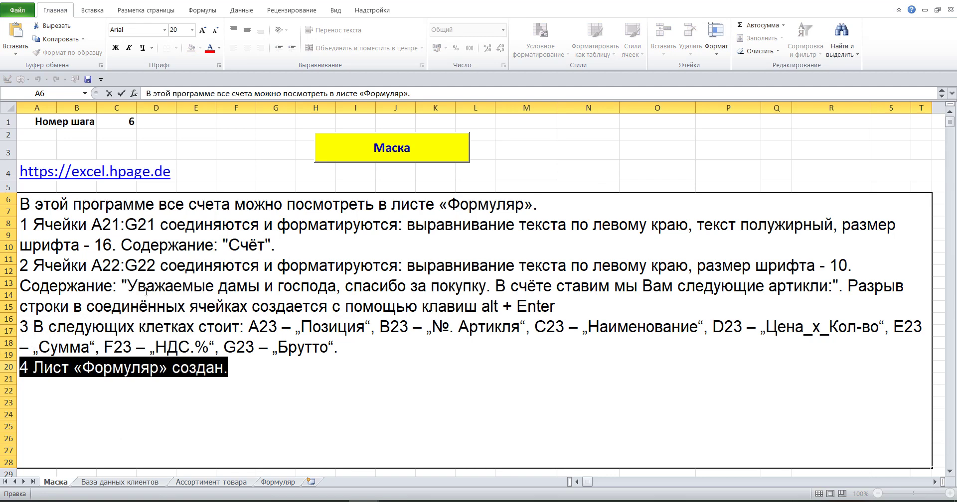